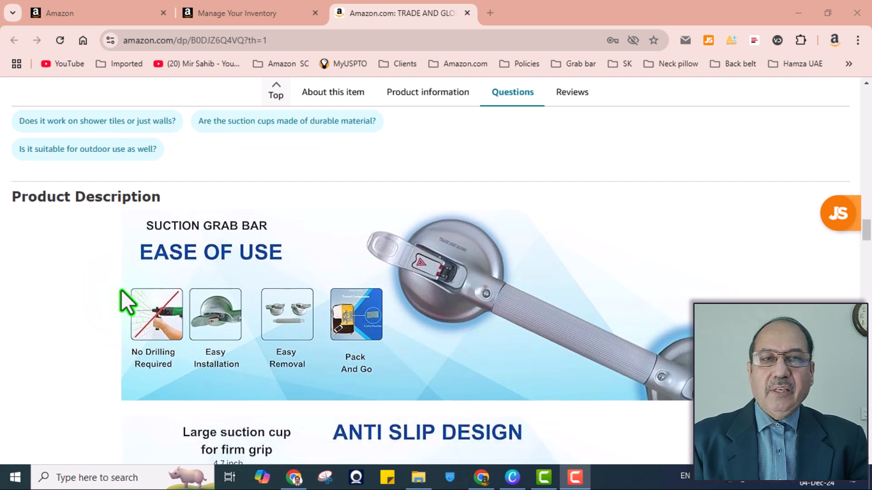
- Review the A+ product description images and product videos on the suction grab bar's Amazon listing
scroll(121, 290, down, 2)
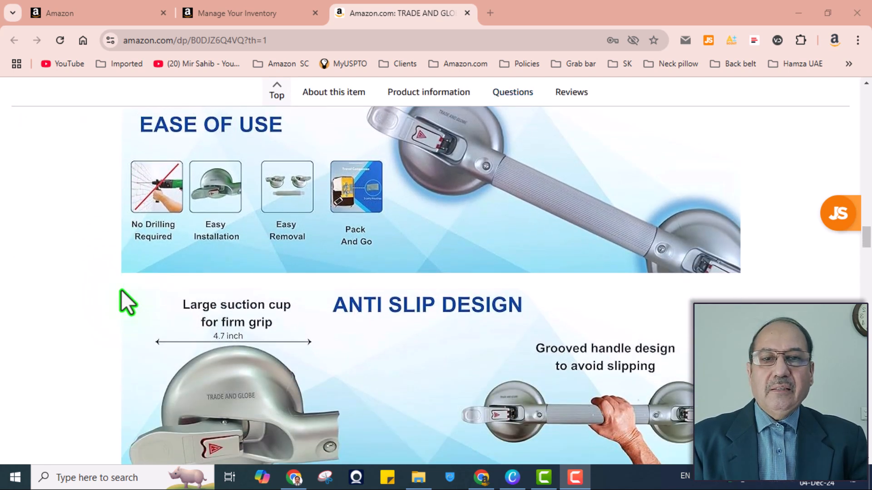
scroll(121, 292, down, 7)
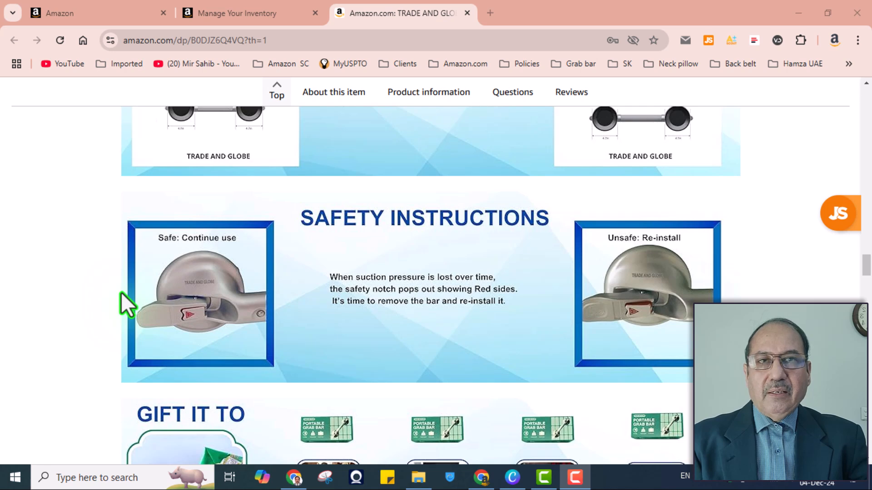
scroll(121, 293, down, 4)
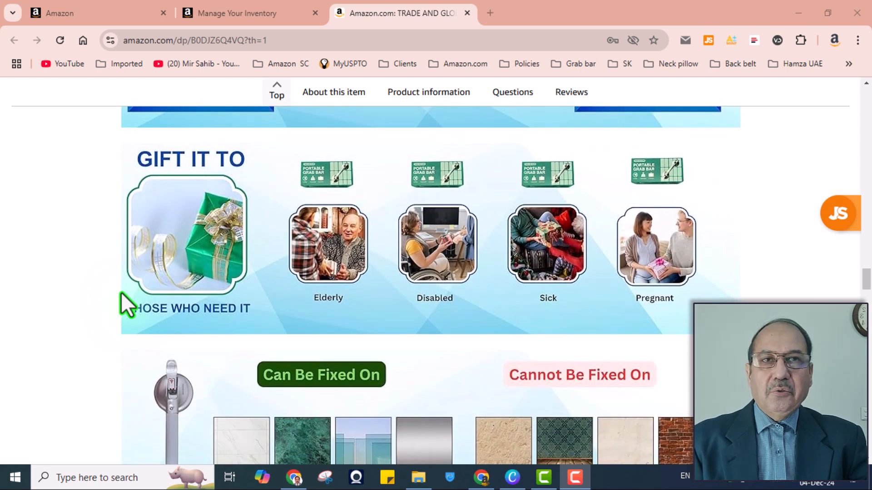
scroll(120, 292, down, 6)
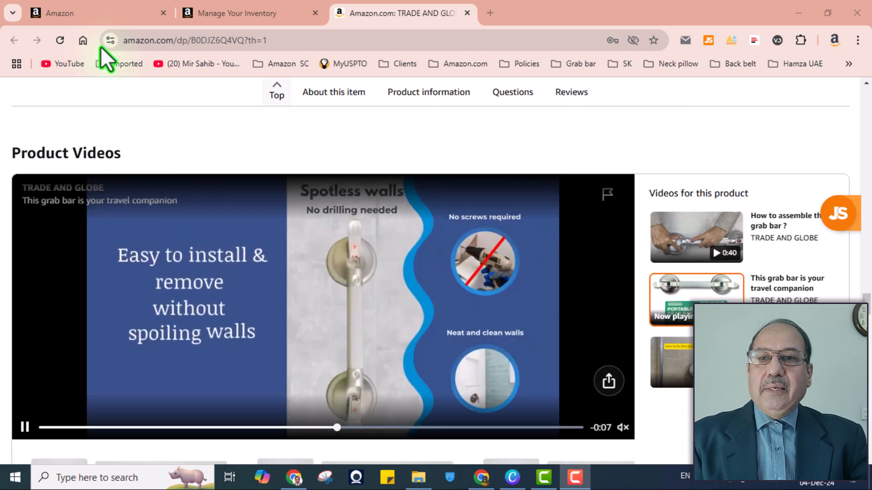
- Switch to Amazon Seller Central, open the A+ Content Manager and look over the existing content
click(72, 13)
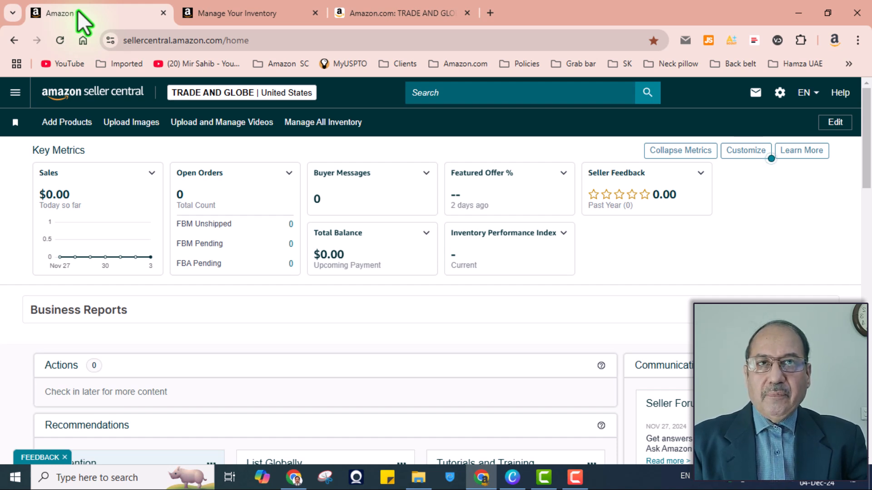
click(16, 95)
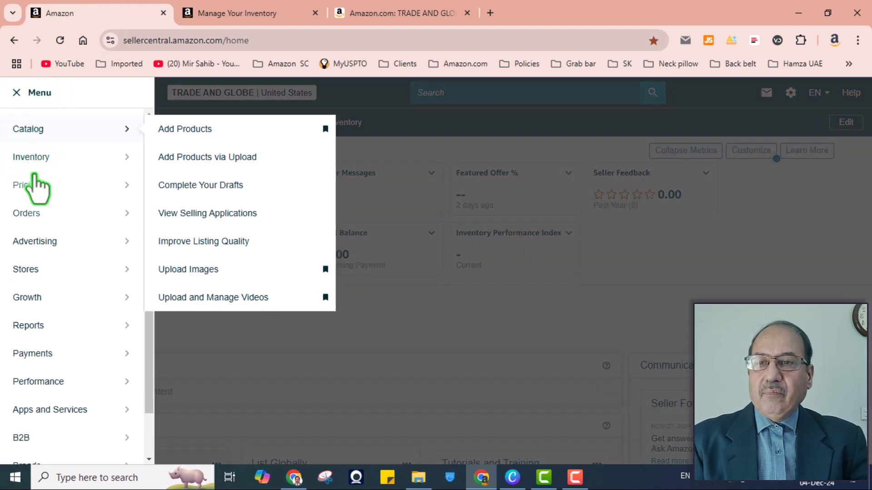
mouse_move(50, 244)
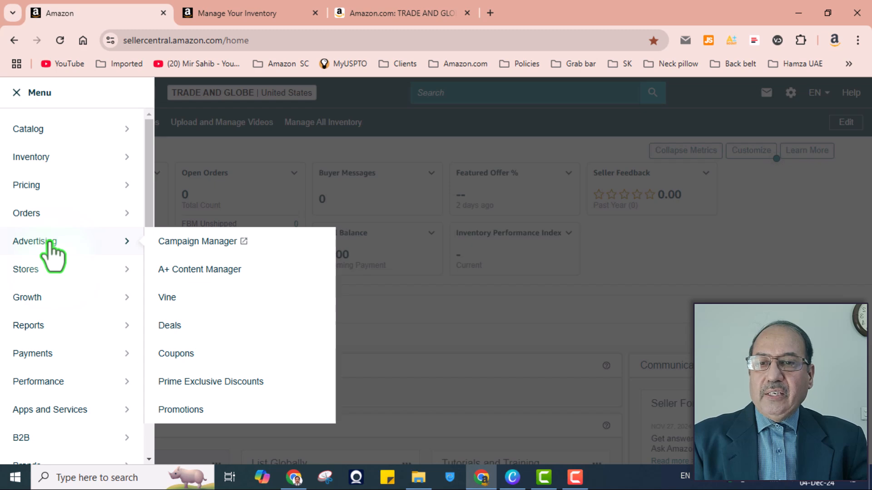
click(193, 271)
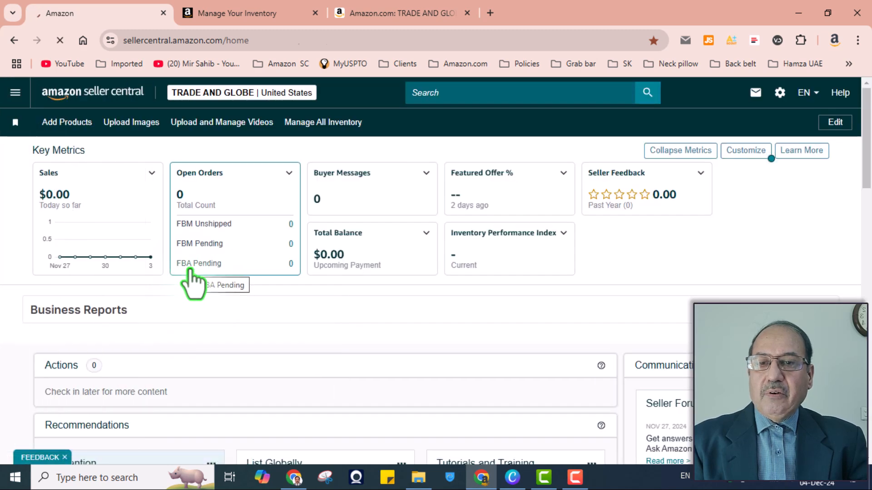
scroll(600, 328, down, 3)
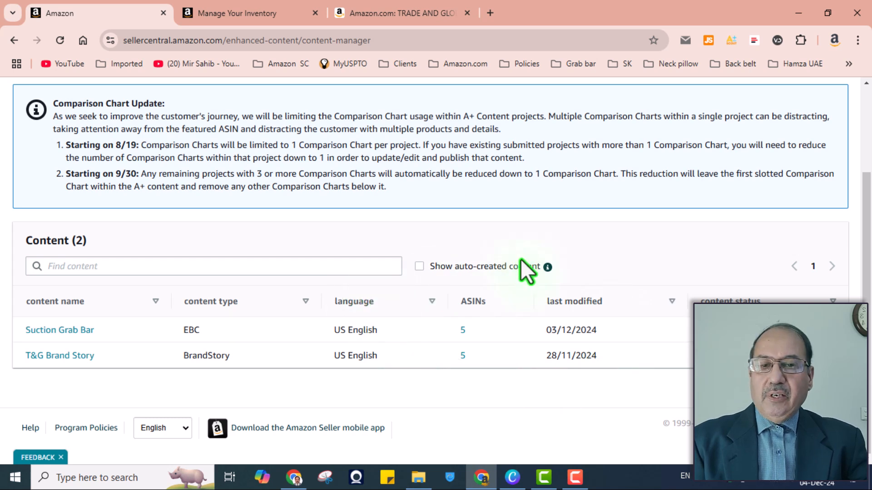
scroll(610, 309, up, 3)
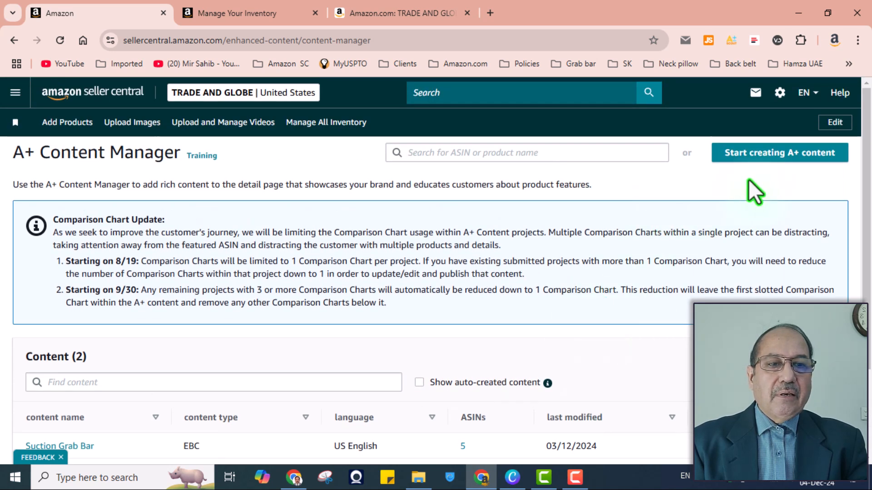
- Start a new Basic A+ content project and name it "Sample forvideo"
click(778, 158)
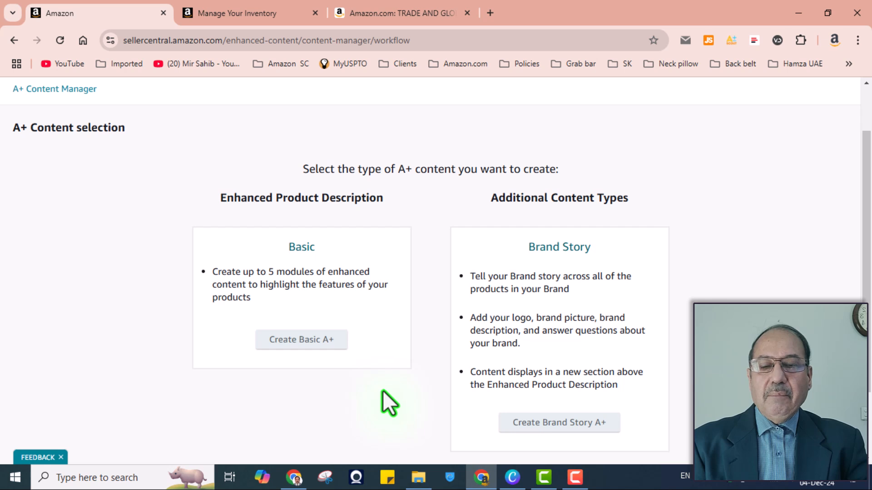
scroll(382, 390, down, 2)
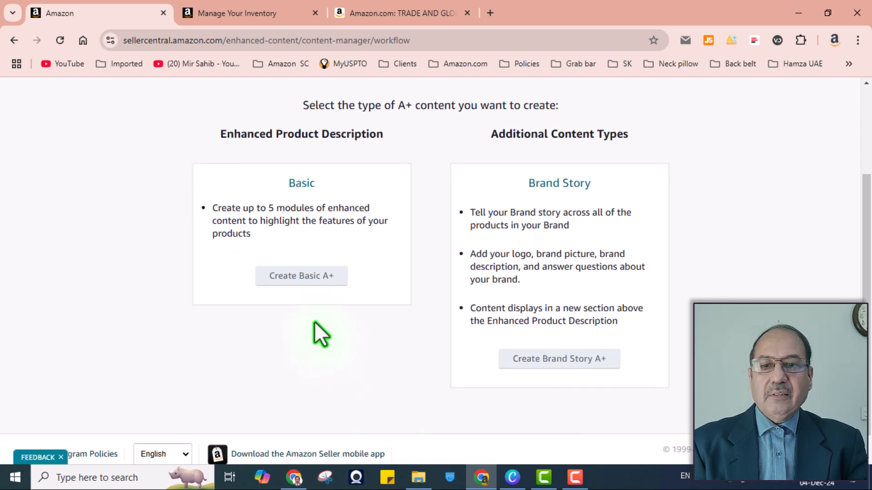
click(296, 282)
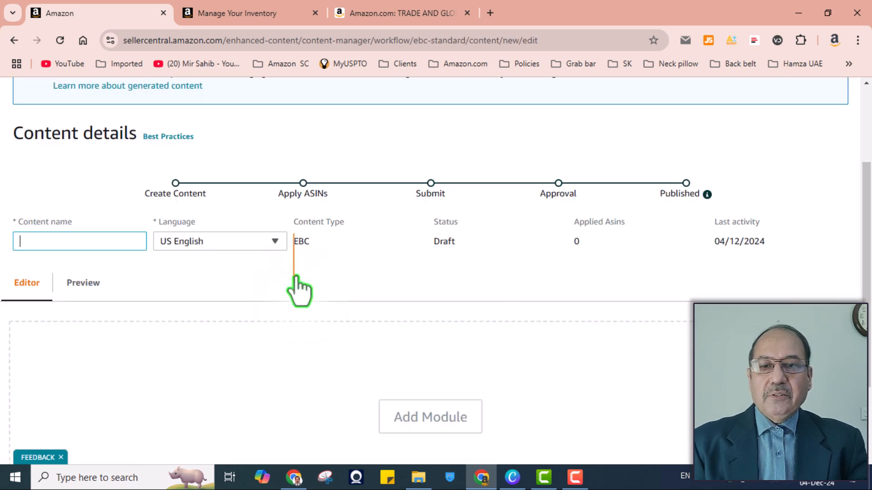
click(61, 237)
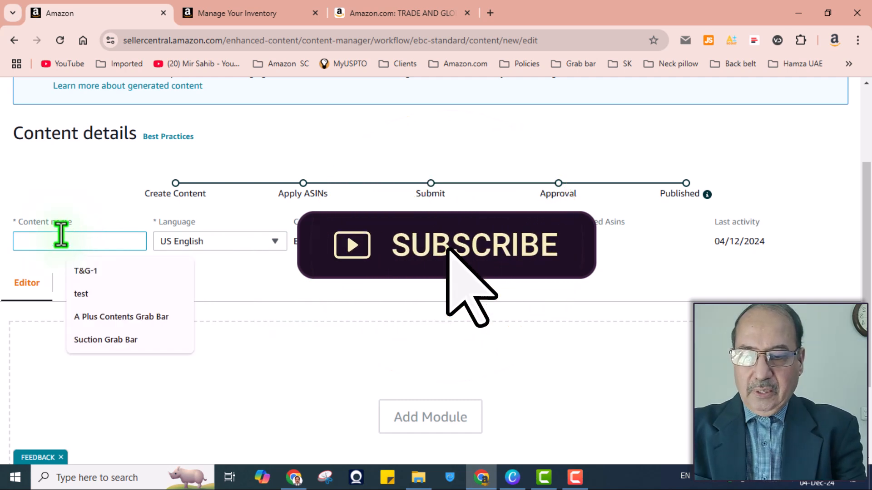
text(Sample for video)
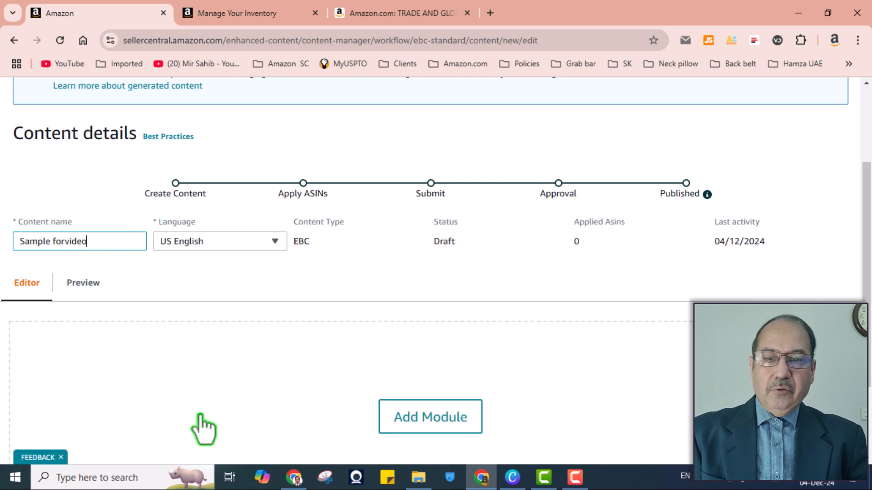
- Look through the available content modules and add the Standard Image & Light Text Overlay module
click(195, 416)
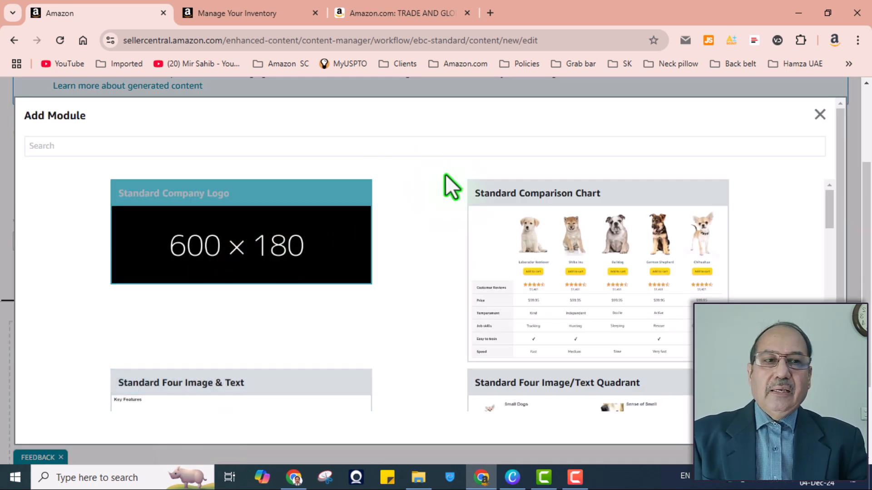
key(Escape)
click(431, 429)
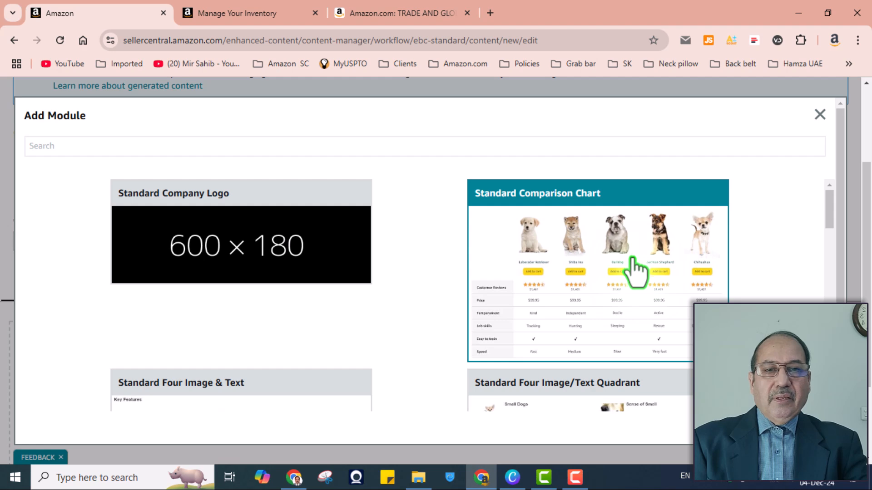
scroll(640, 268, down, 3)
scroll(302, 278, down, 2)
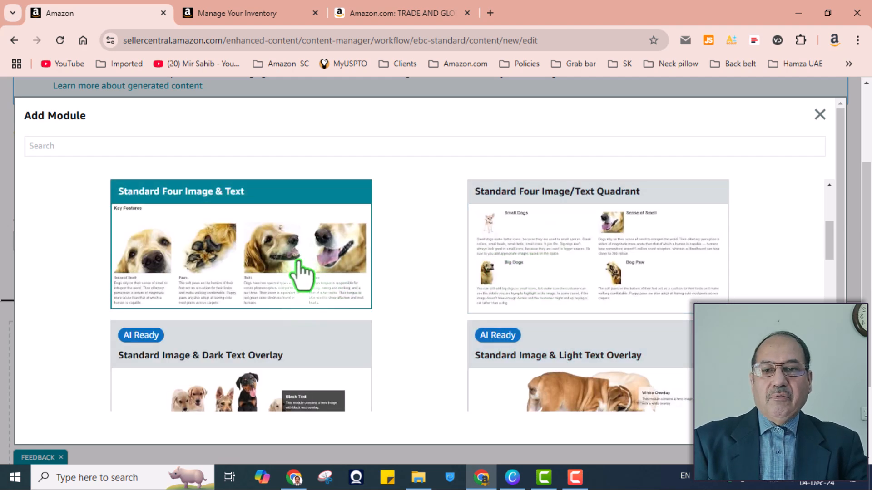
scroll(301, 272, down, 3)
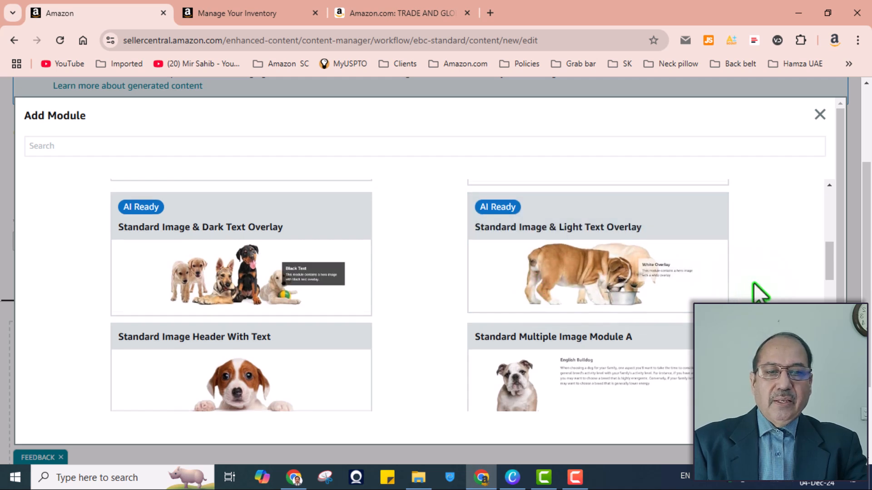
scroll(752, 293, down, 1)
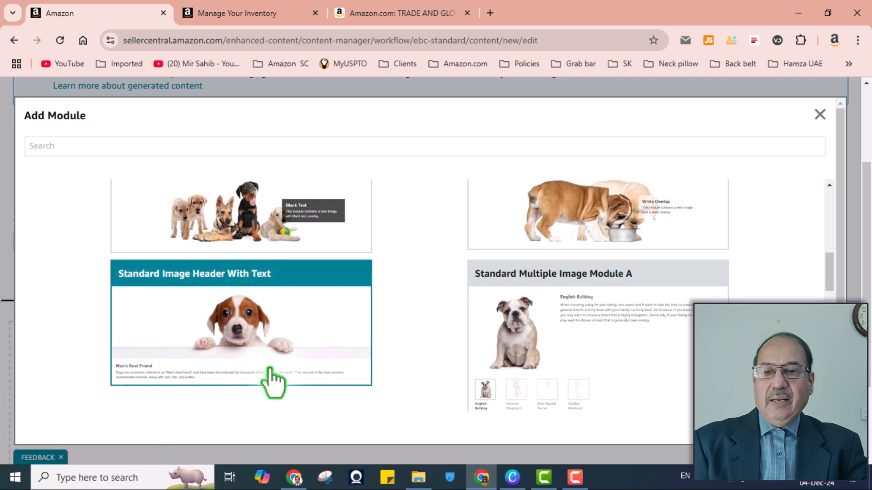
scroll(273, 384, down, 5)
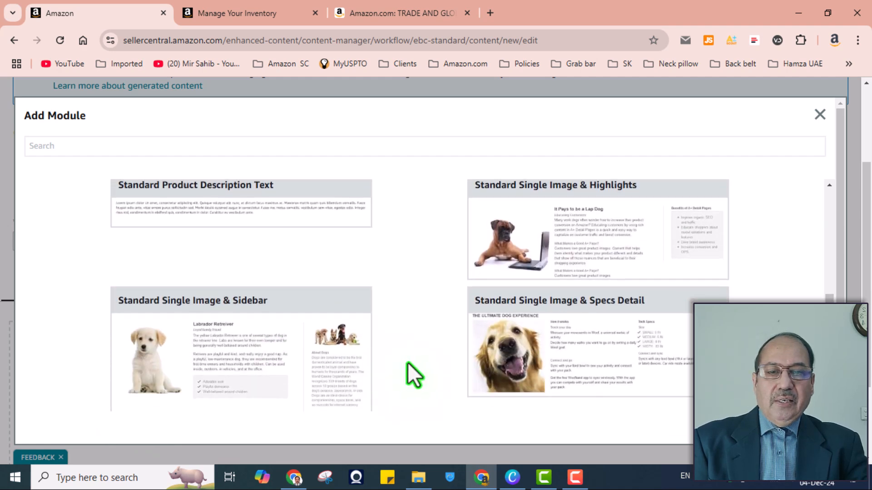
scroll(408, 362, down, 4)
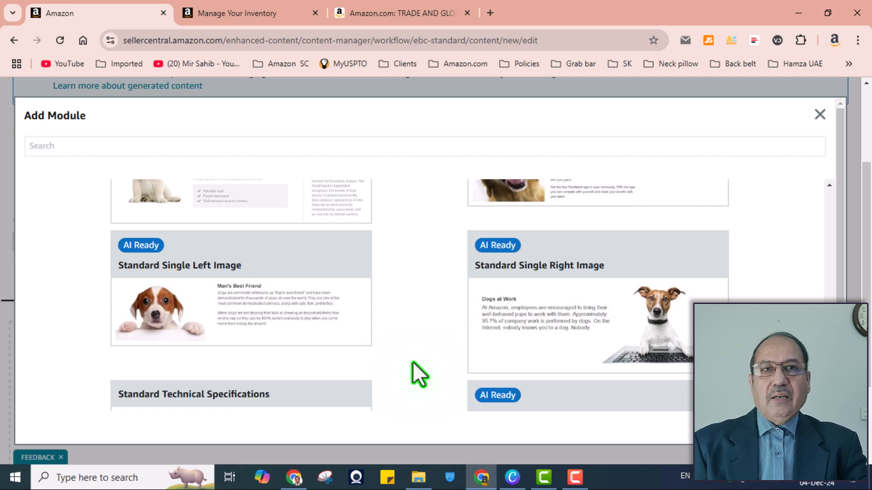
scroll(412, 361, down, 5)
scroll(418, 361, down, 10)
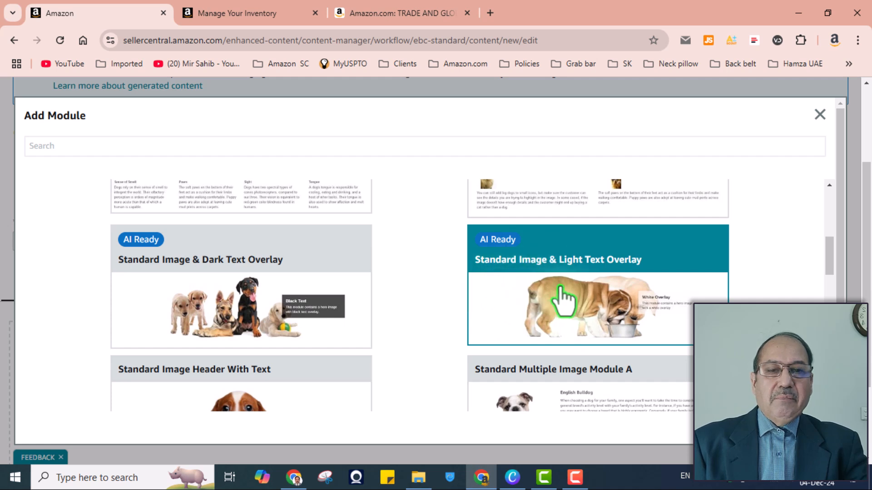
click(581, 300)
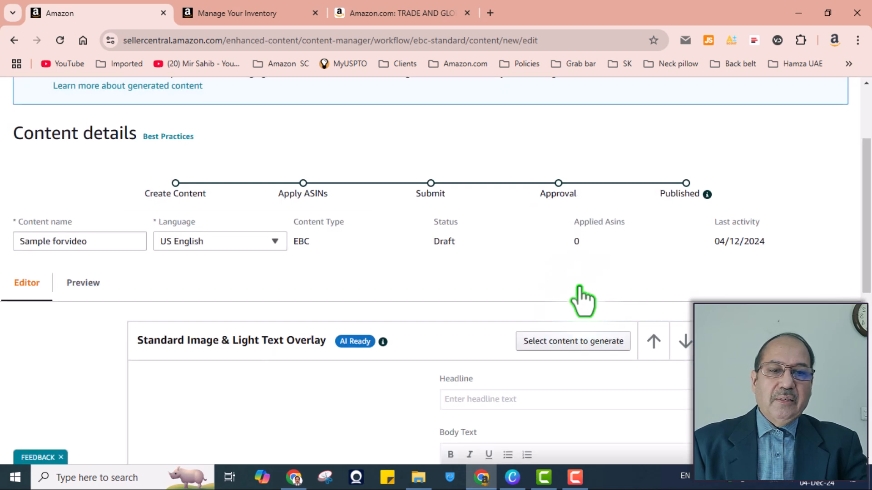
- Check the new module's headline and body text fields, and open its background image selection
scroll(685, 297, down, 4)
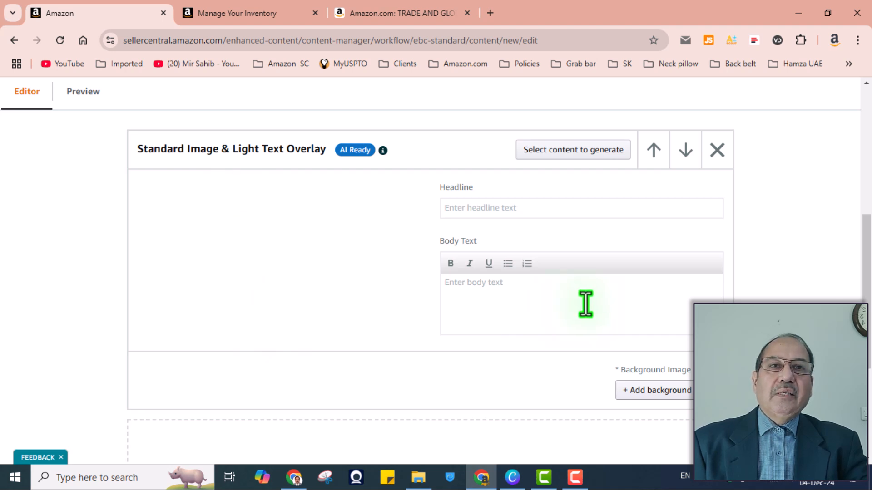
scroll(587, 305, down, 3)
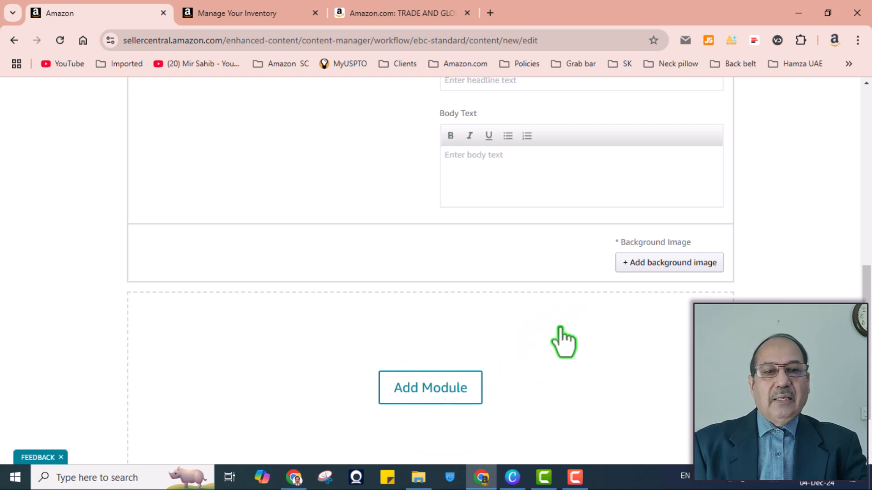
scroll(561, 328, up, 1)
scroll(399, 292, up, 1)
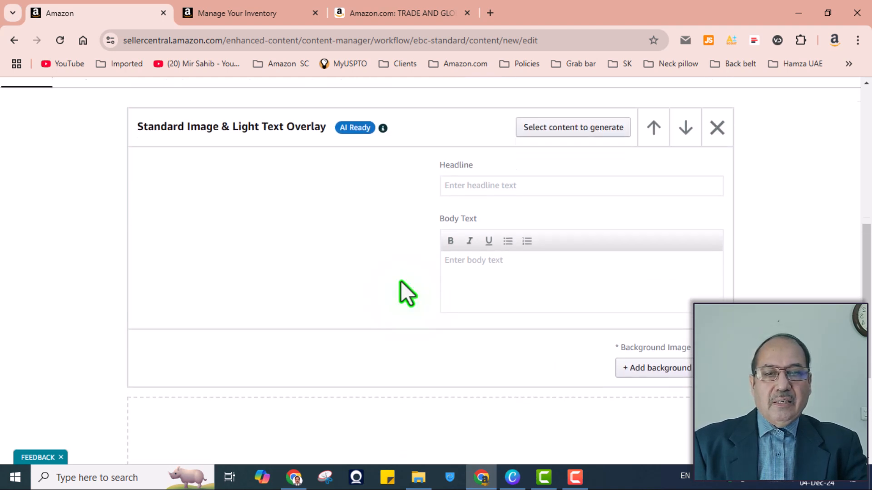
click(671, 393)
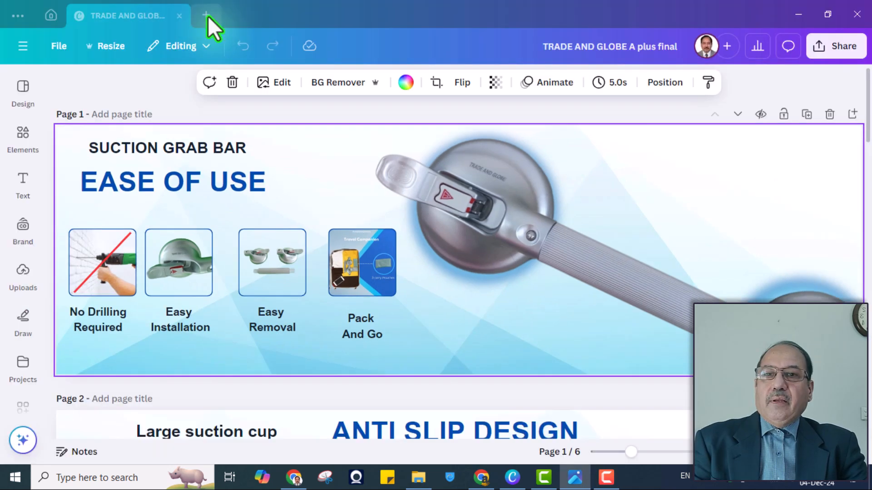
- In Canva, create a new custom-size design 3880 px wide and 1200 px high
click(207, 15)
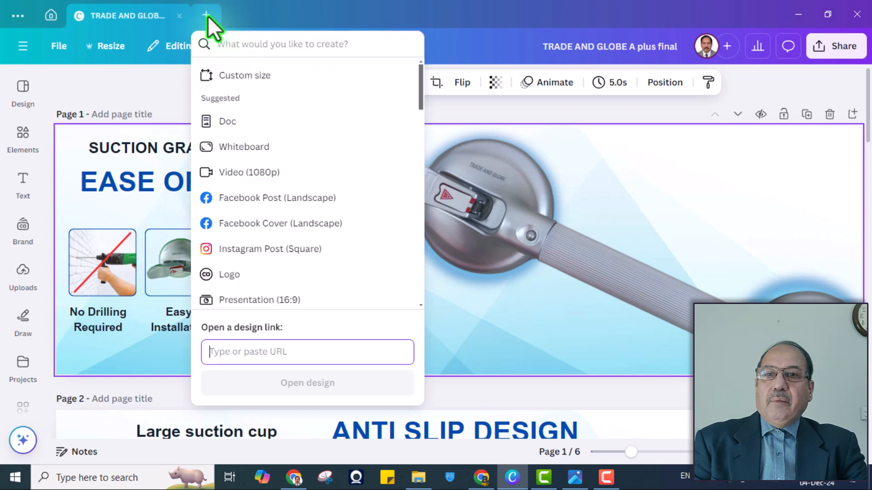
click(240, 81)
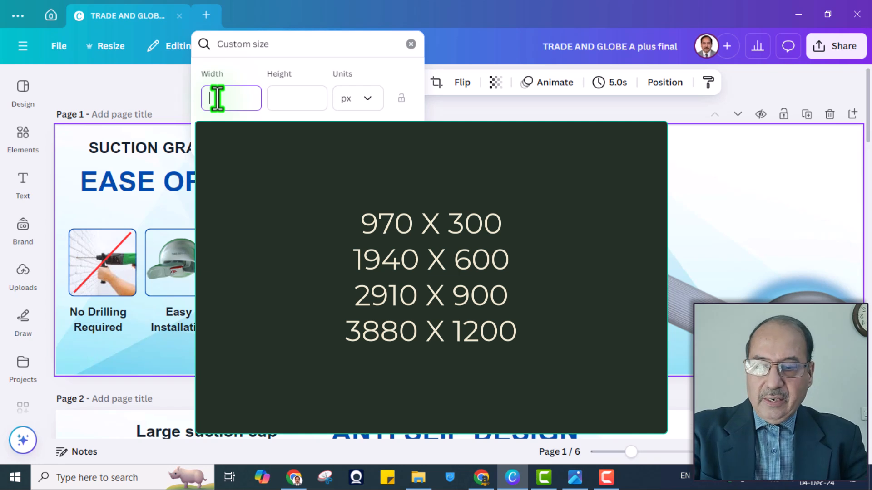
text(3880)
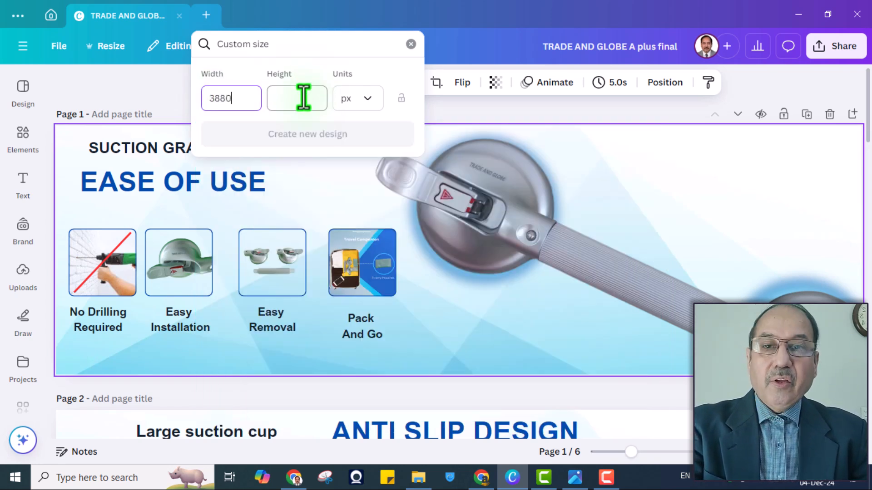
click(303, 97)
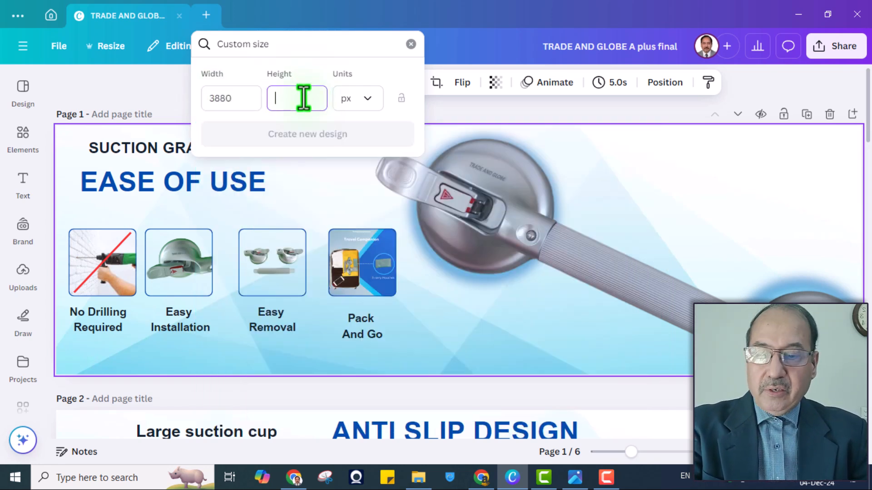
text(1200)
click(334, 134)
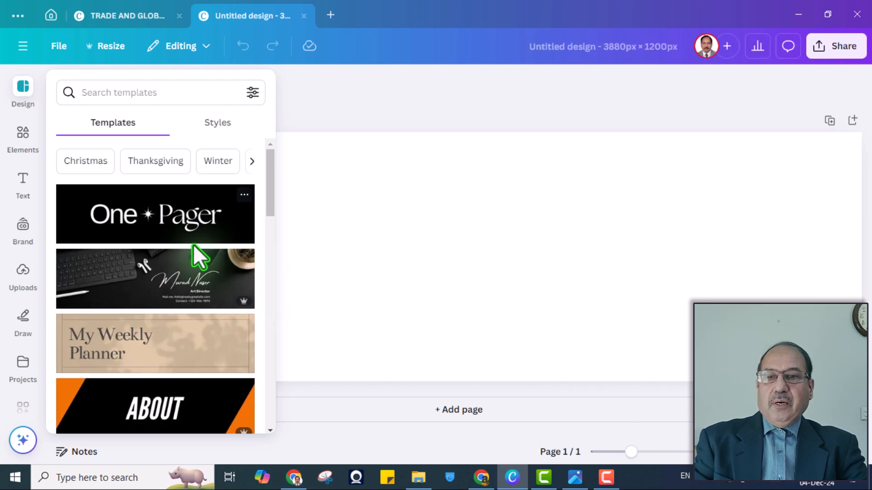
- Browse the suggested templates for the blank banner design
scroll(194, 246, down, 5)
scroll(196, 240, down, 2)
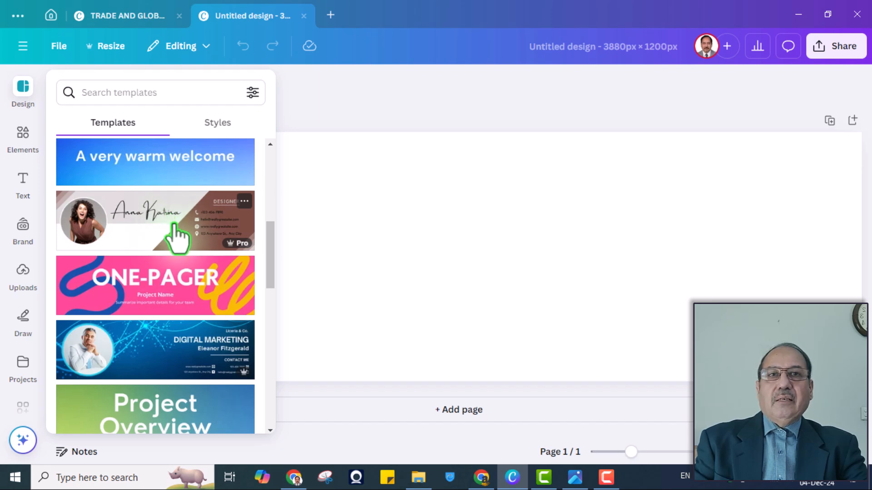
scroll(174, 225, up, 5)
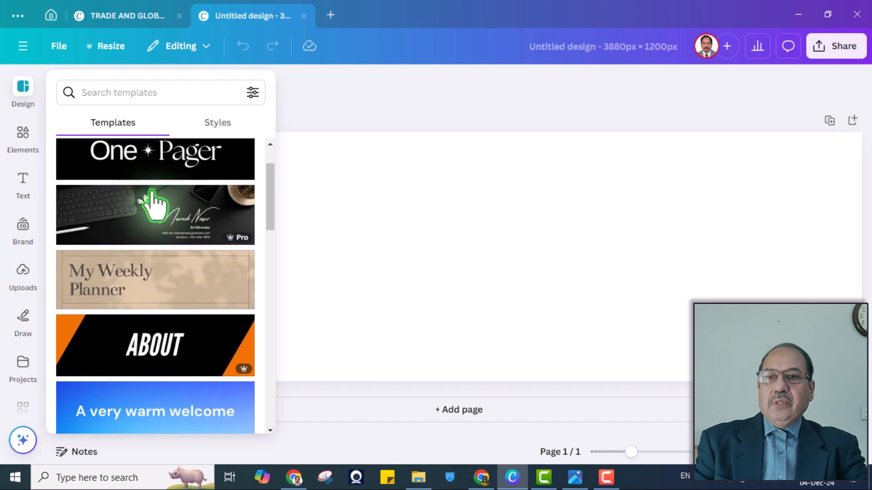
- Search the elements for "tiles background" and look through the photo results for a suitable banner background
scroll(152, 201, up, 2)
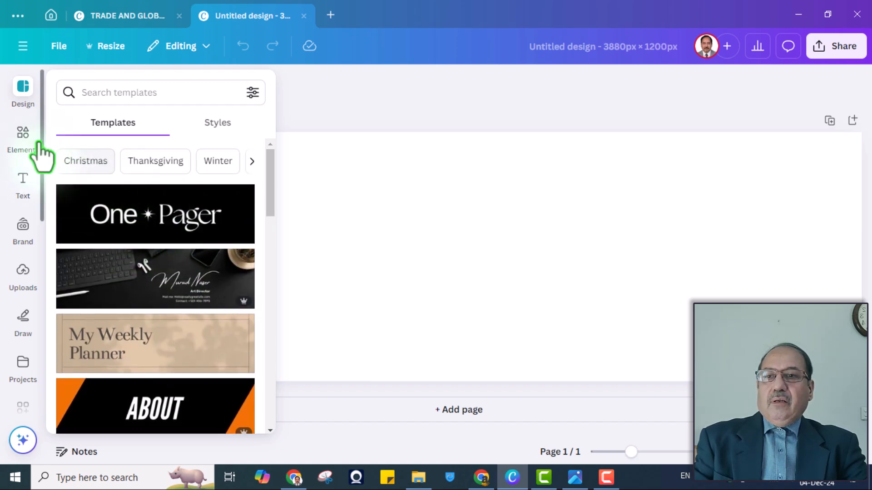
click(23, 137)
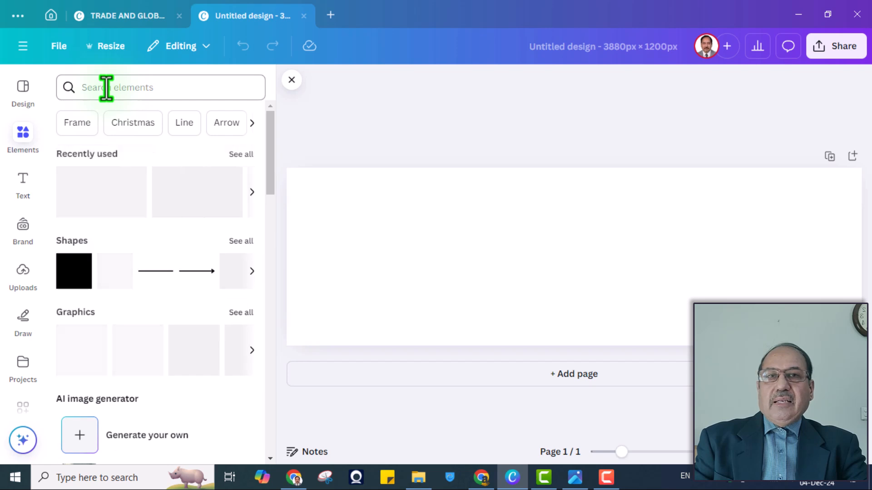
click(106, 87)
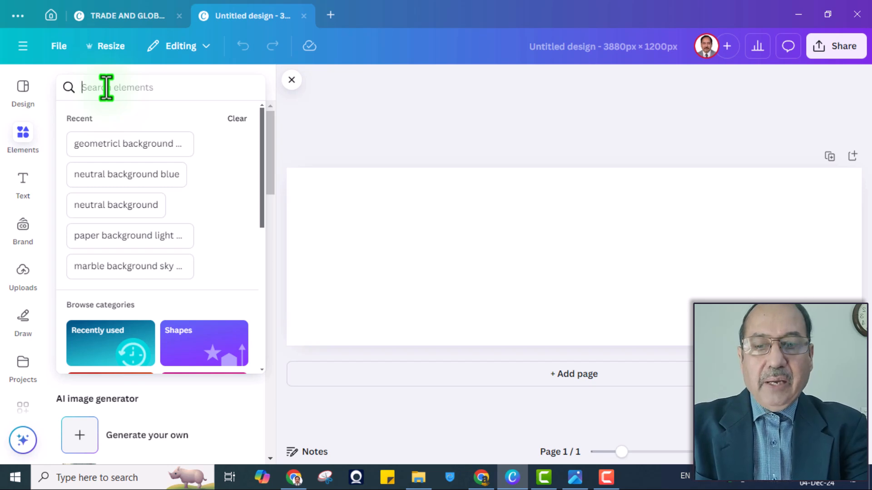
text(tiles background)
key(Return)
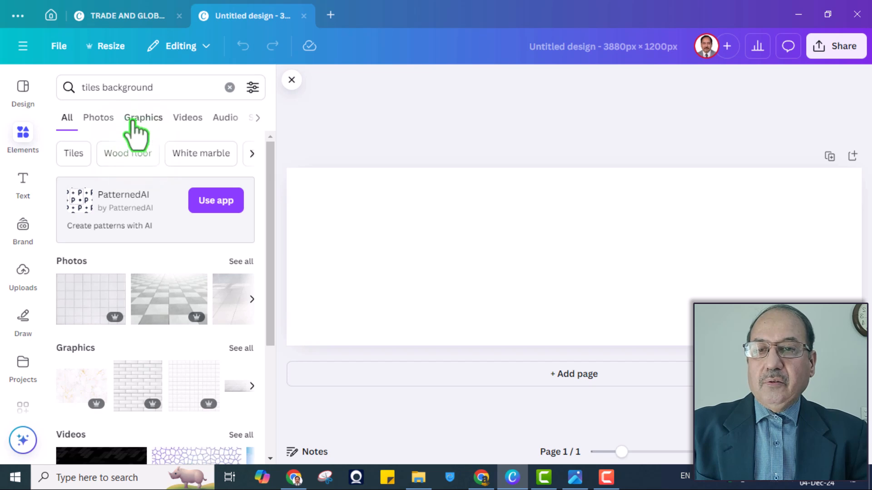
click(104, 121)
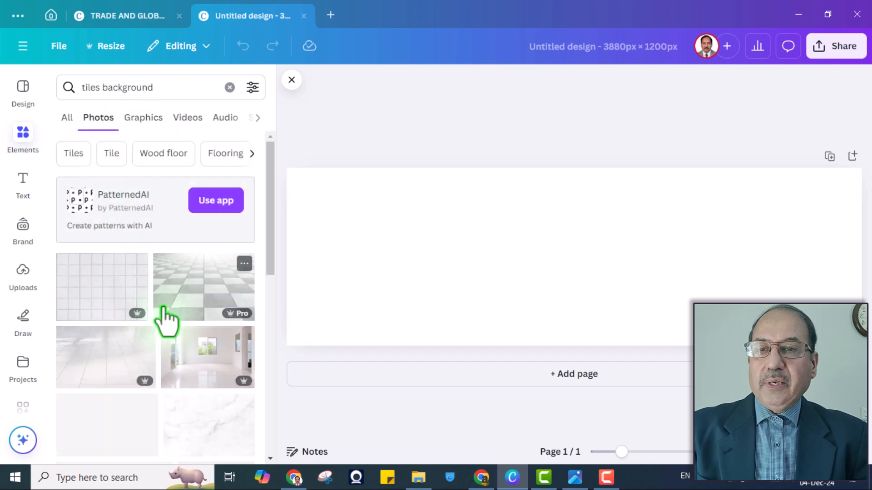
scroll(189, 317, down, 5)
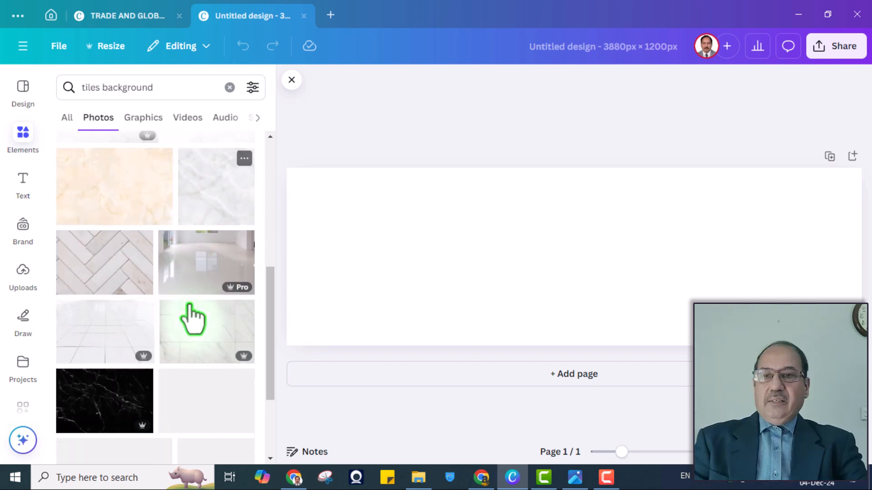
scroll(190, 308, down, 5)
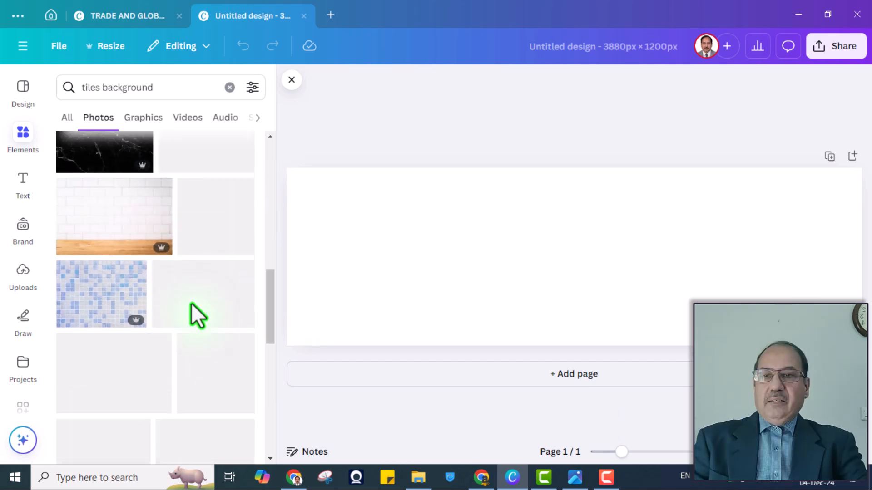
scroll(193, 293, down, 3)
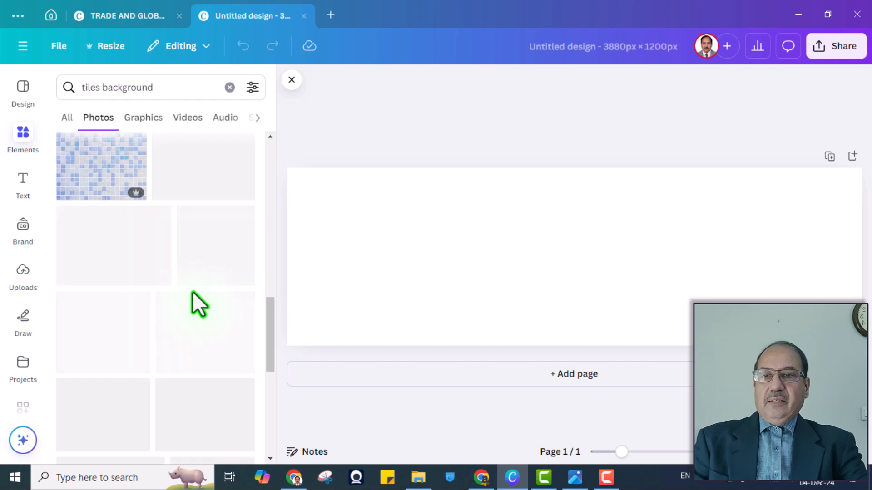
scroll(192, 293, up, 4)
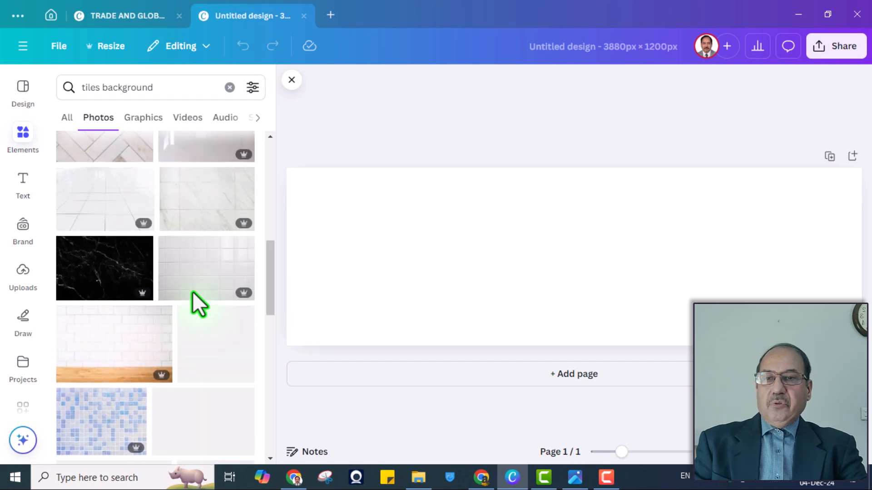
- Refine the photo search to "tiles background light blue colo" and set the pale blue textured photo as the page background
click(167, 89)
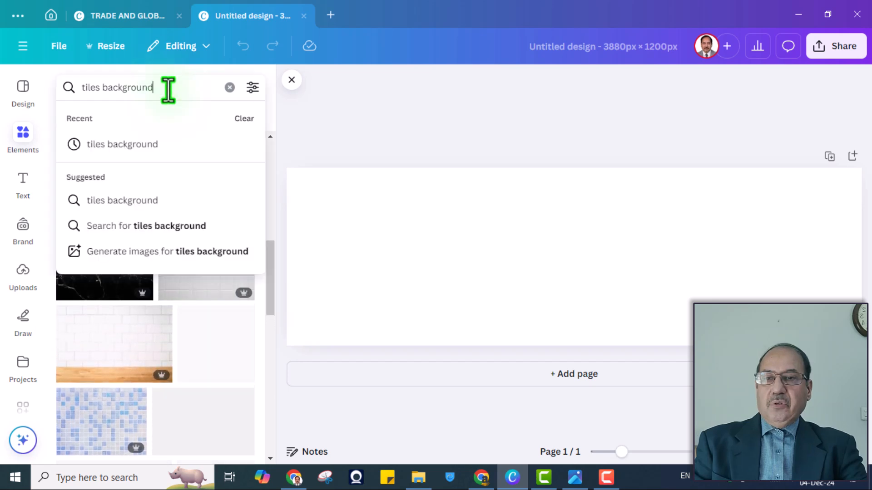
text(lig)
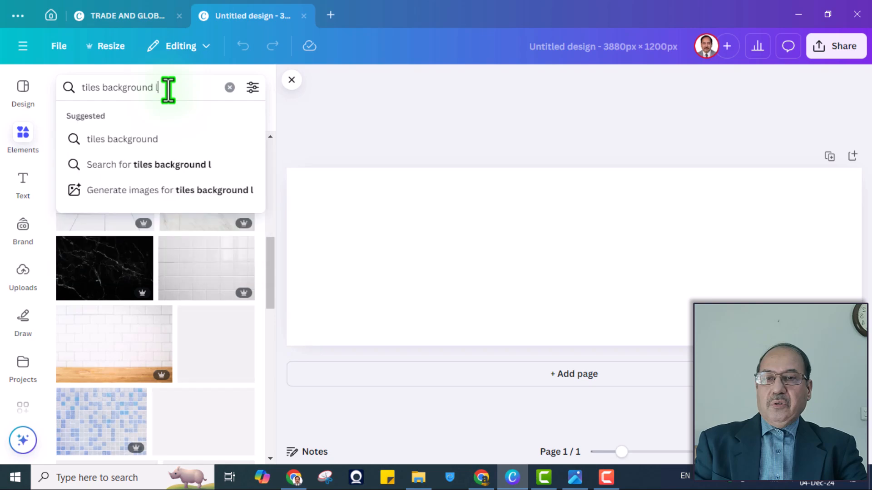
text(ht blue colo)
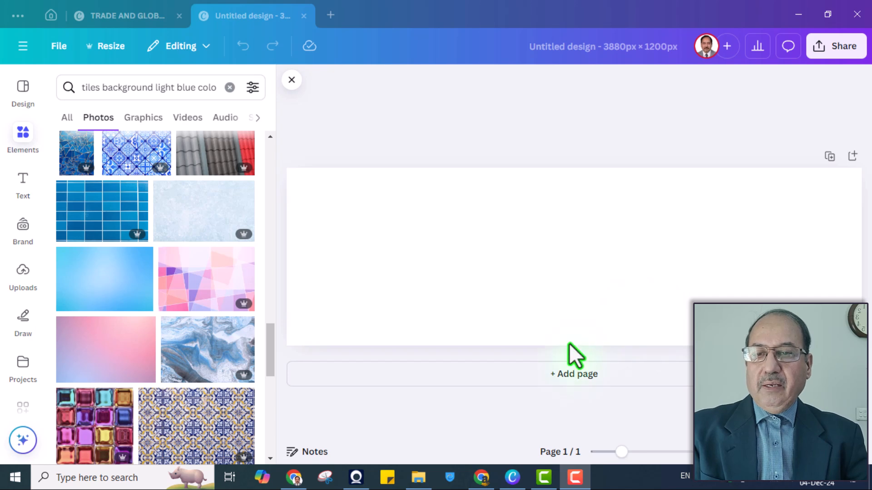
click(189, 229)
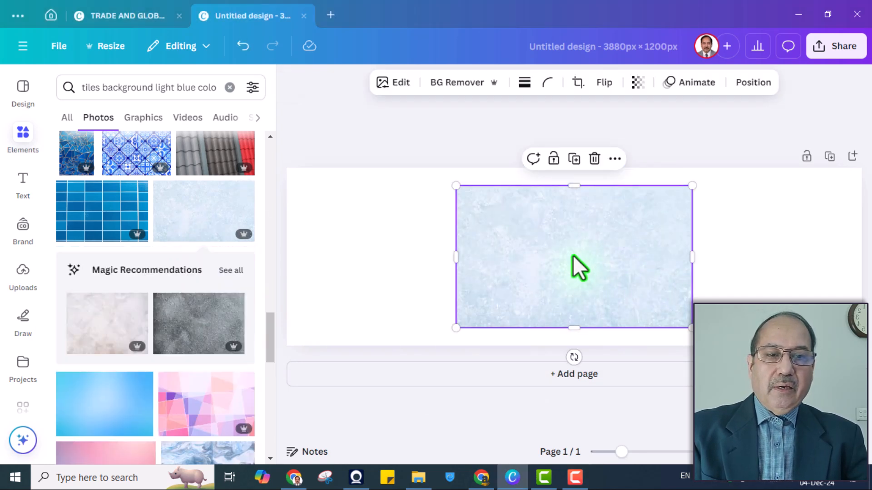
right_click(573, 252)
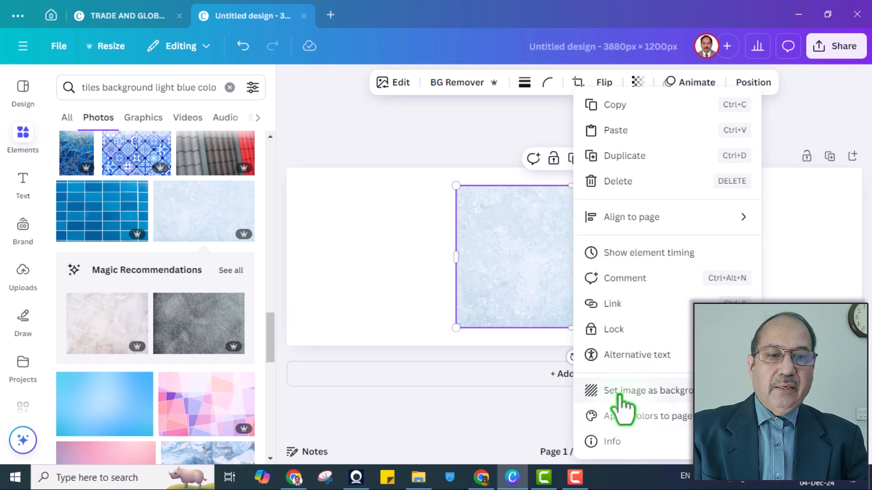
click(622, 392)
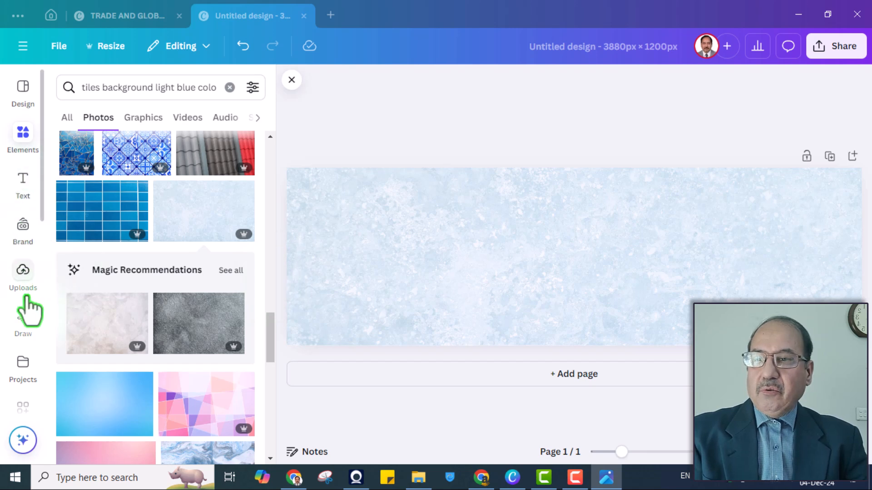
- Copy the grab bar image from page 1 of the TRADE AND GLOBE design and paste it into the untitled banner design
click(21, 366)
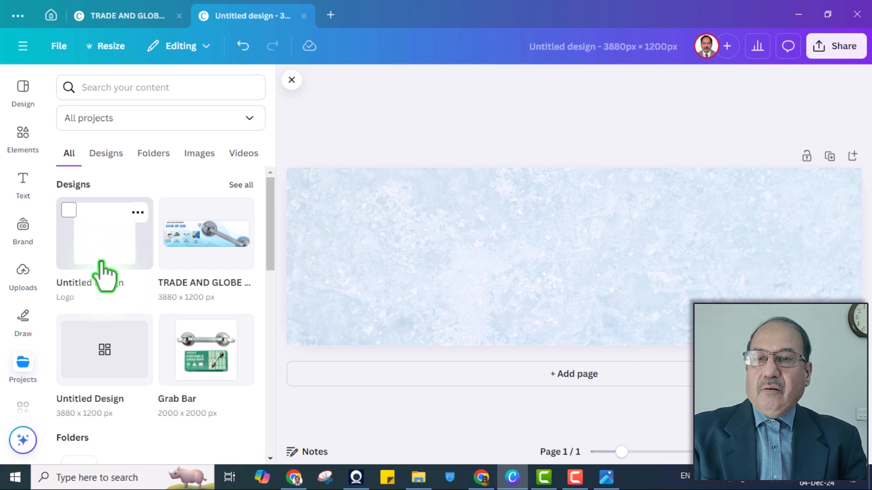
click(122, 18)
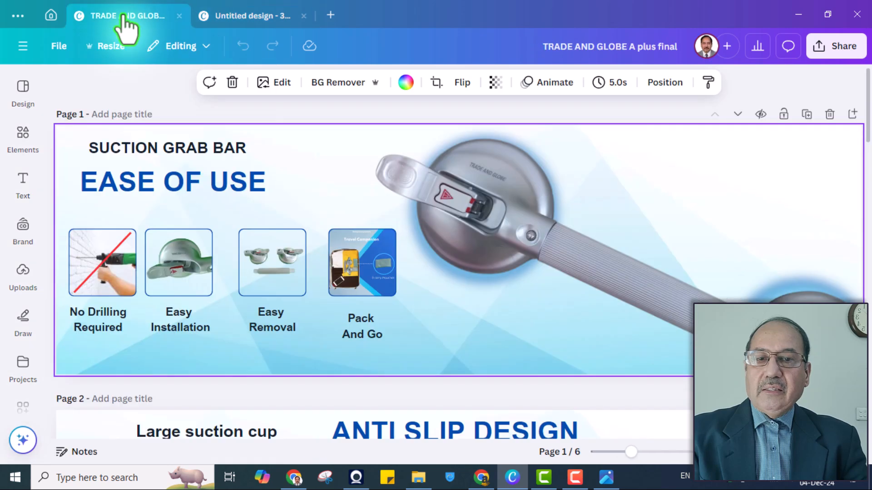
right_click(533, 233)
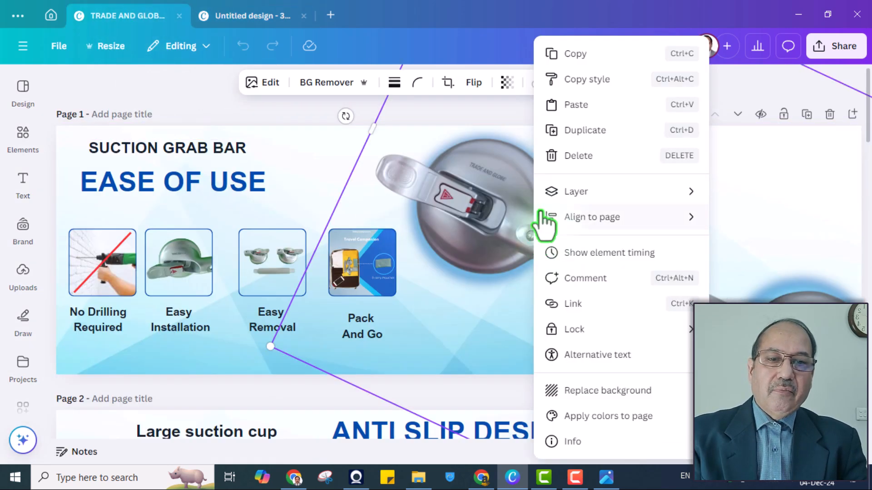
click(570, 53)
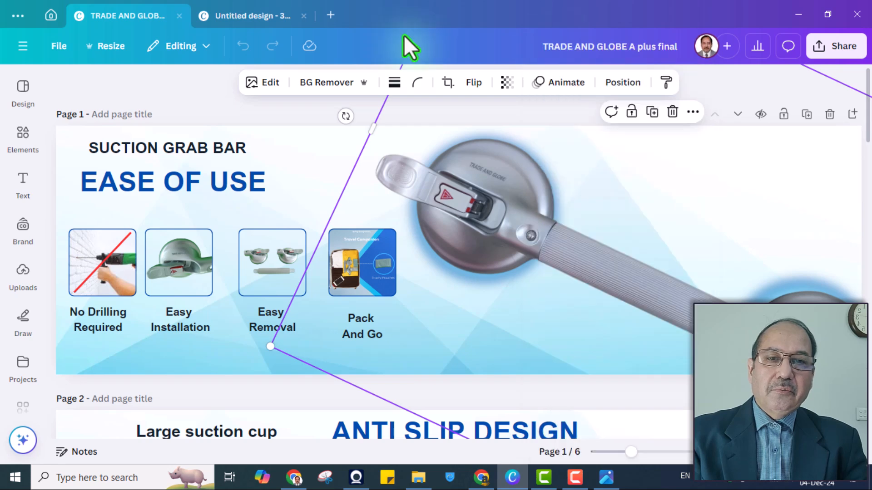
click(283, 18)
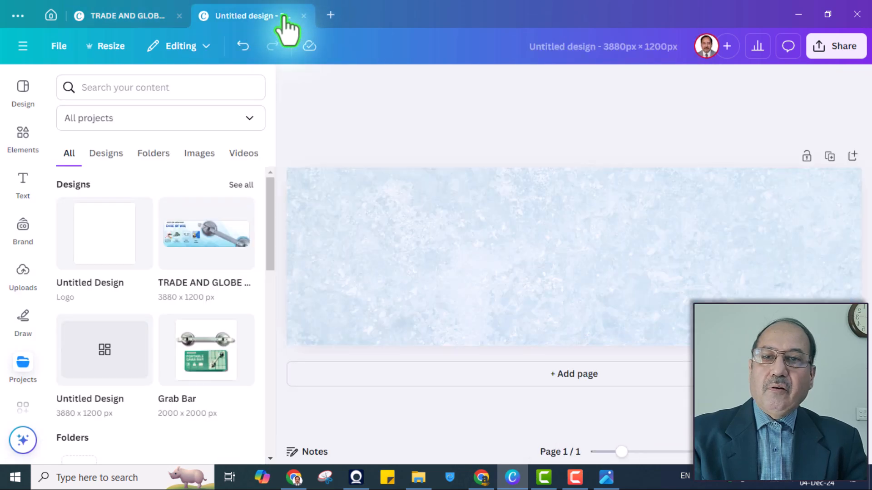
right_click(748, 247)
click(587, 219)
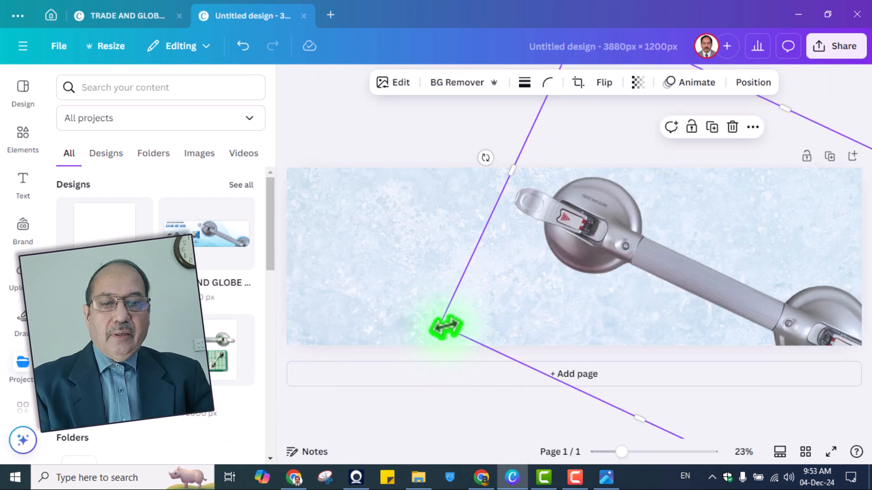
- Shrink the grab bar image, move it to the banner's right end and rotate it slightly
drag(446, 327, 662, 287)
drag(741, 234, 756, 268)
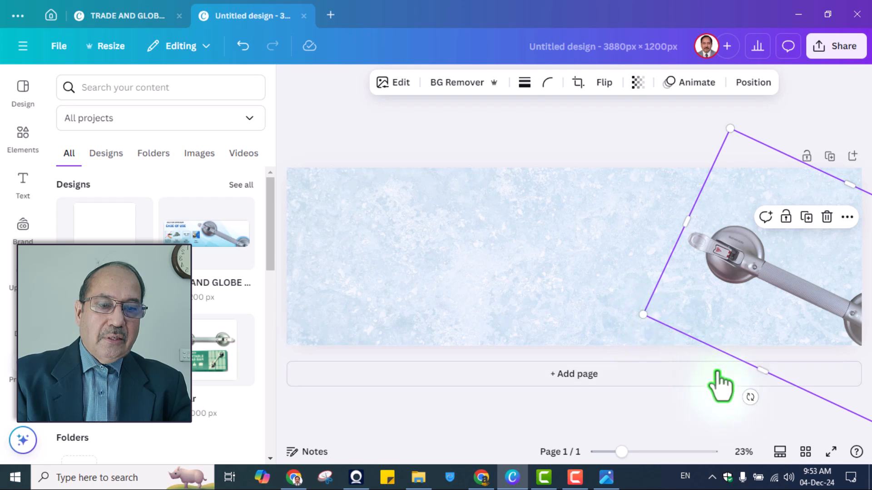
drag(749, 400, 731, 394)
click(601, 268)
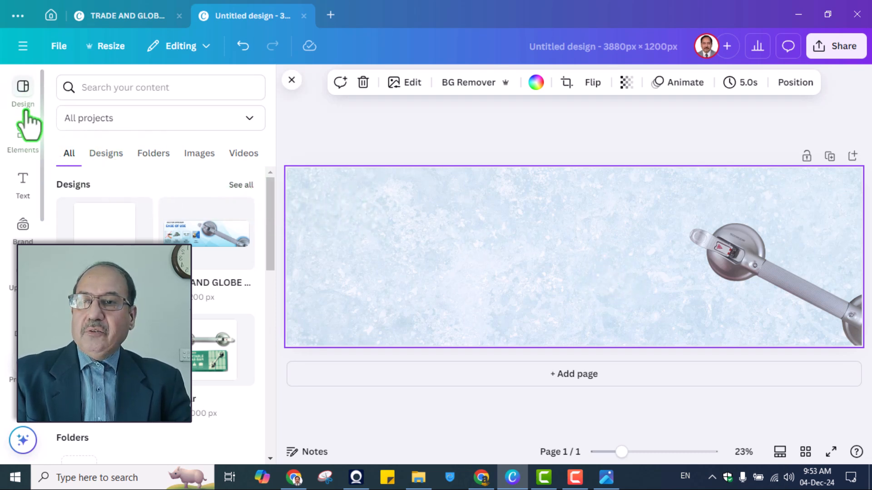
- Add a subheading reading "SUCTION GRAB BAR" and place it in the banner's upper-left corner
click(21, 179)
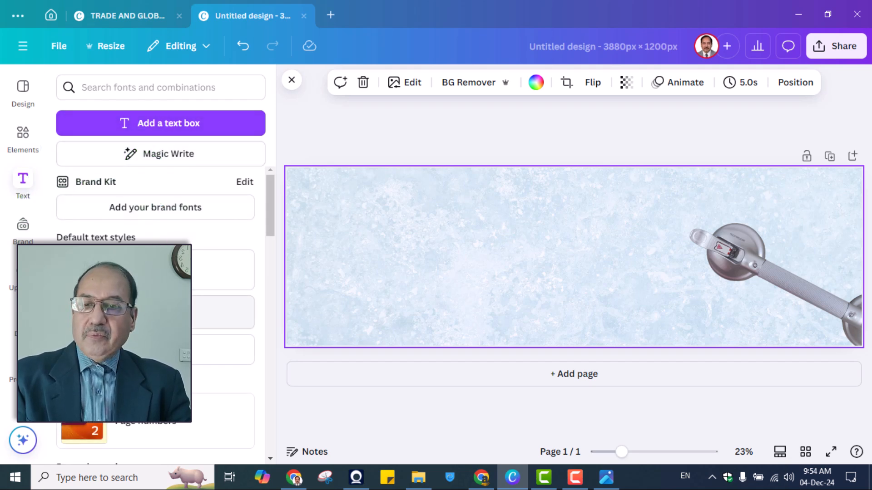
click(136, 313)
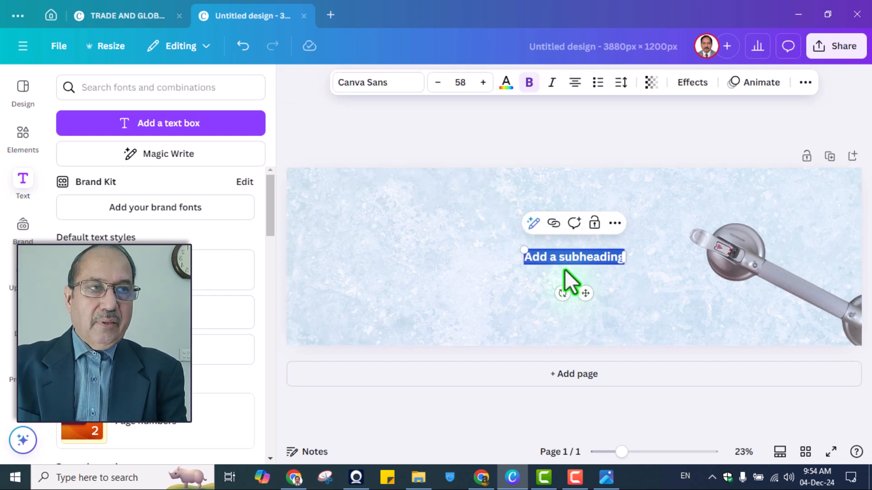
text(SUCTION GRAB BAR)
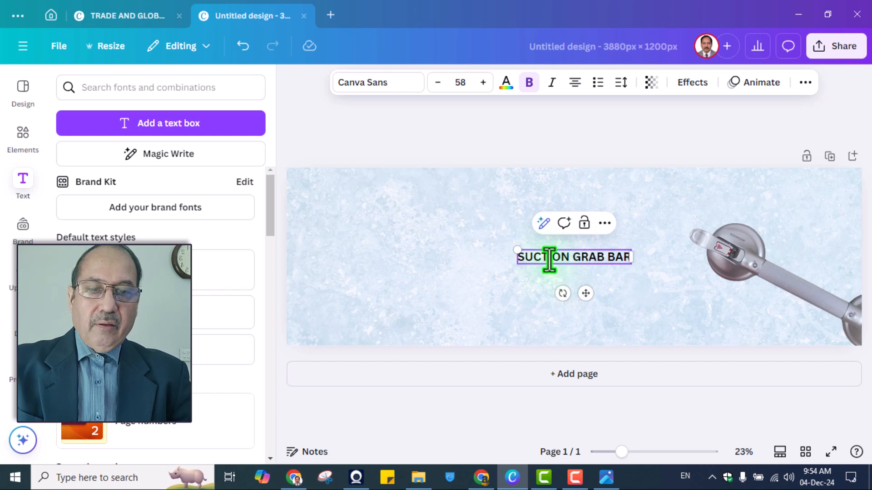
click(550, 272)
drag(559, 257, 342, 188)
- Increase the font size of the whole "SUCTION GRAB BAR" subheading
double_click(344, 186)
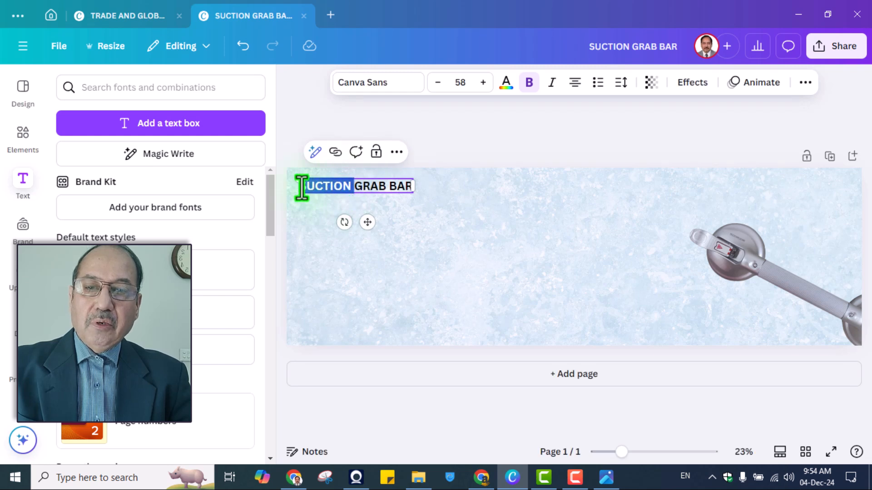
key(ctrl+a)
click(483, 82)
click(483, 83)
click(483, 82)
key(Escape)
click(414, 236)
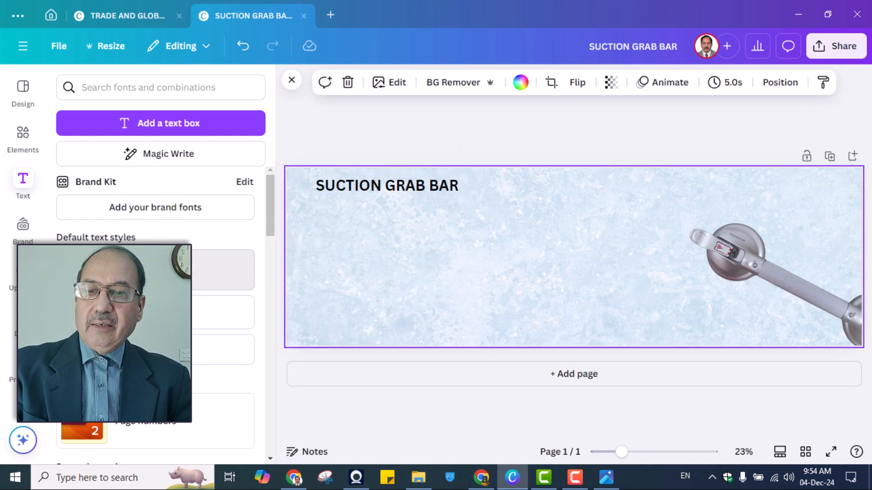
- Add the heading "EASE OF USE" at font size 131, color it blue and place it below the "SUCTION GRAB BAR" text
click(218, 270)
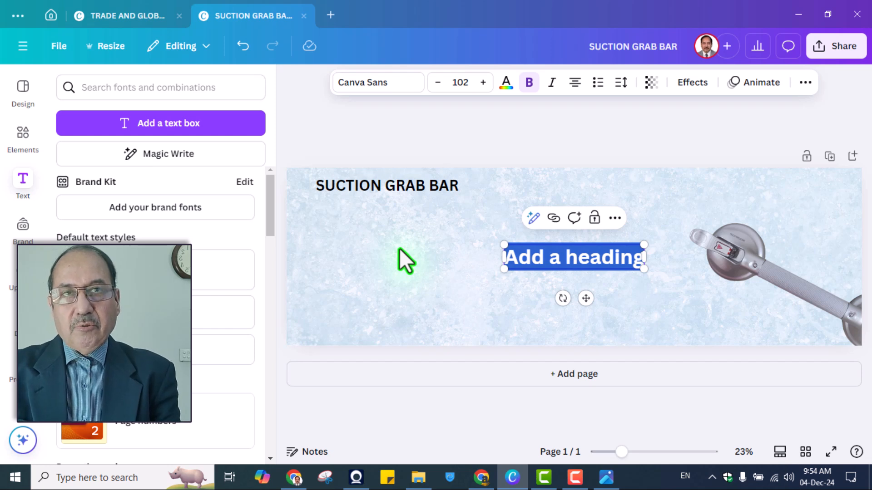
text(EASE OF USE)
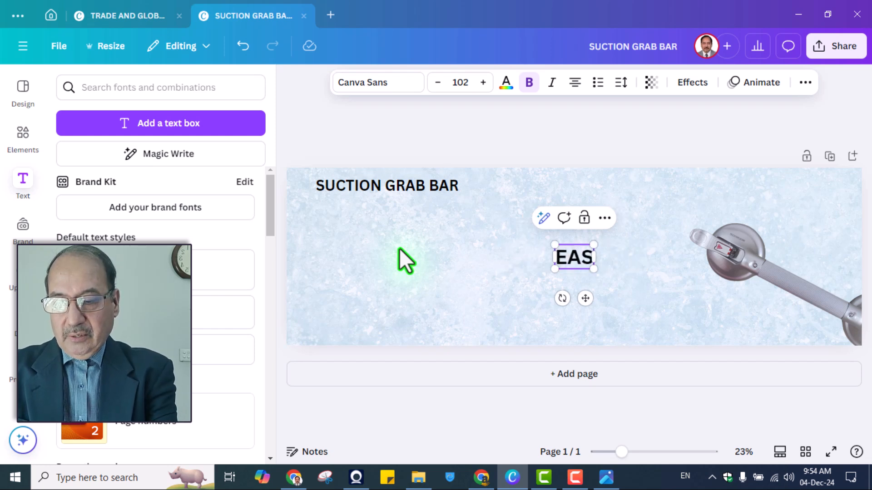
key(ctrl+a)
click(482, 82)
click(483, 82)
click(482, 83)
click(482, 82)
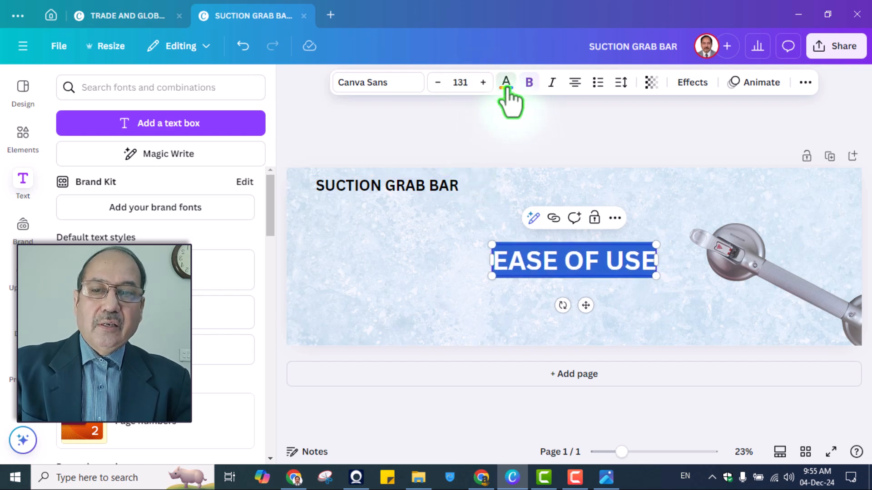
click(505, 86)
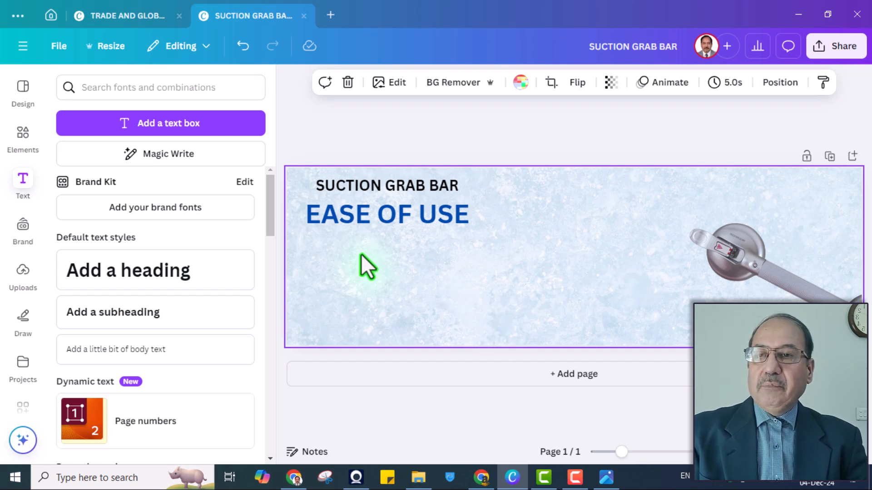
- Replace the previous element search with a search for "PICTURE FRAME"
click(23, 136)
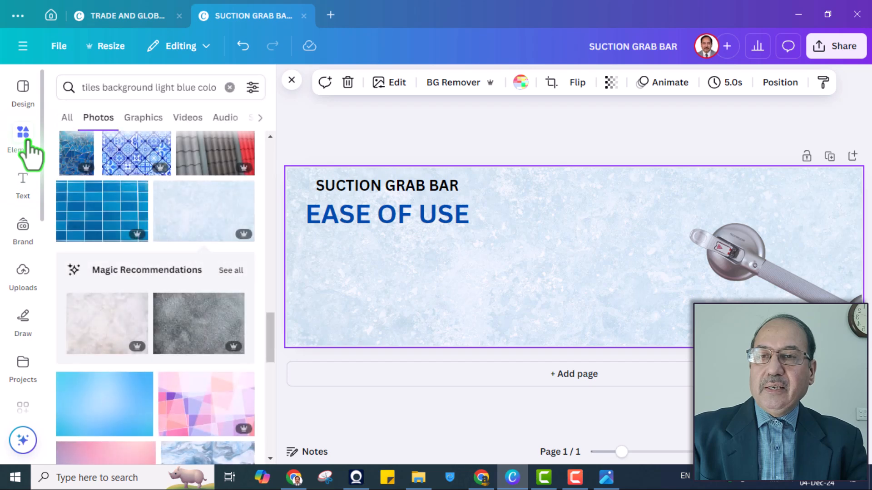
click(143, 88)
click(229, 88)
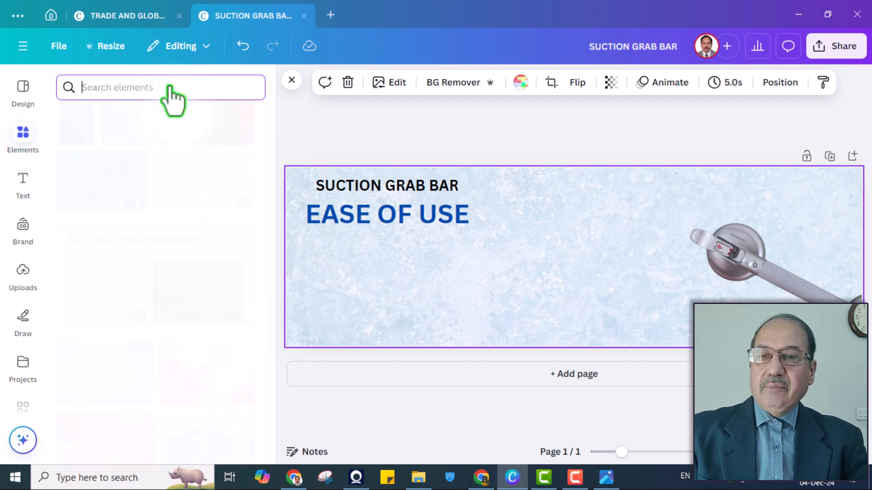
text(PICTURE FRAME)
key(Return)
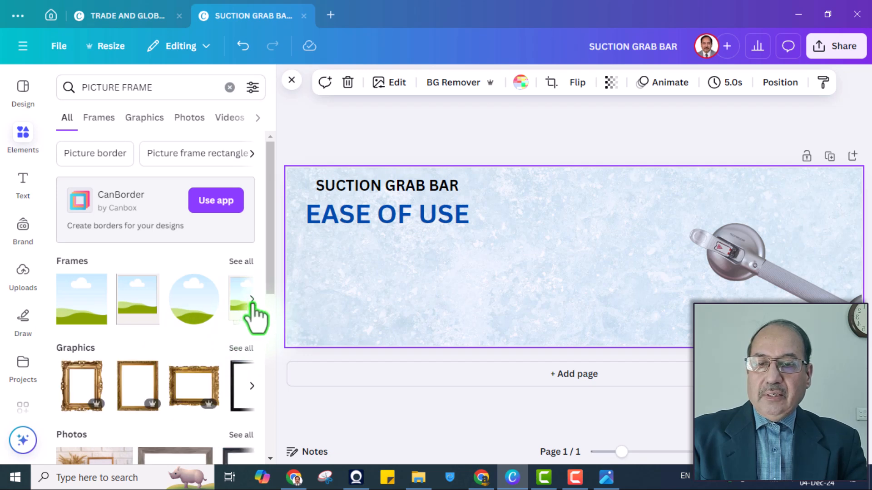
- Add a plain square picture frame, shrink it slightly and place it below the "EASE OF USE" heading
click(252, 300)
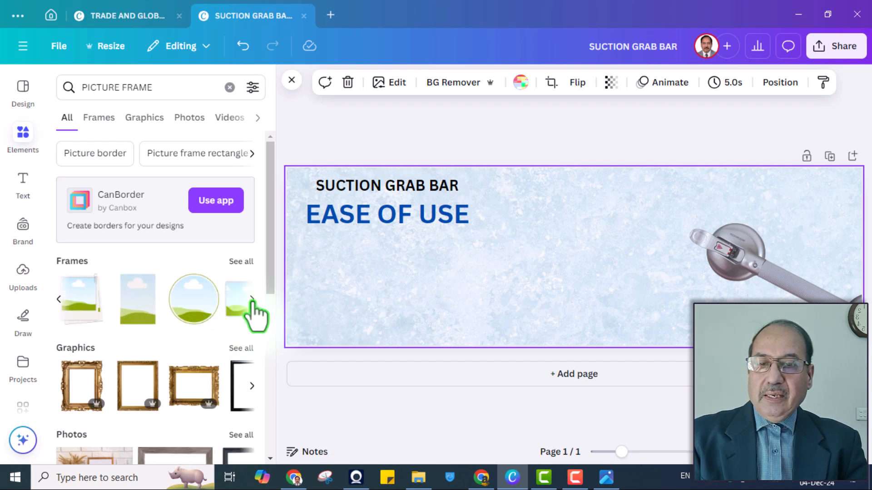
click(252, 300)
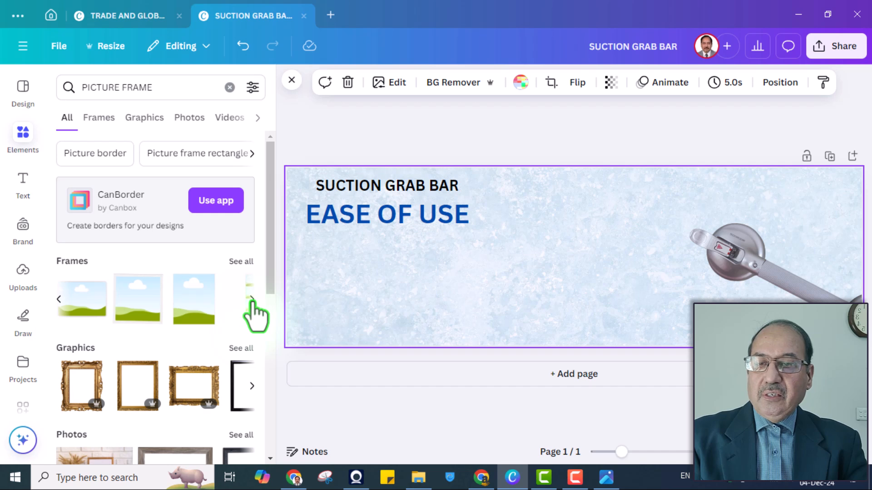
key(Escape)
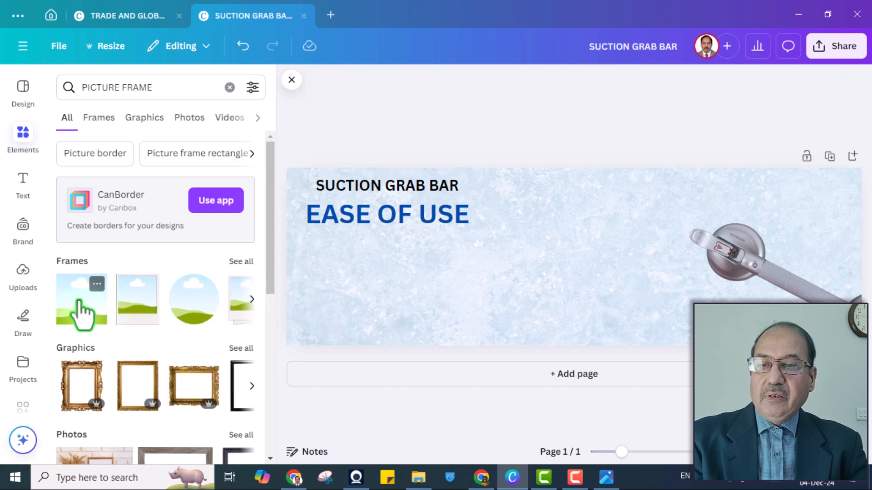
click(81, 313)
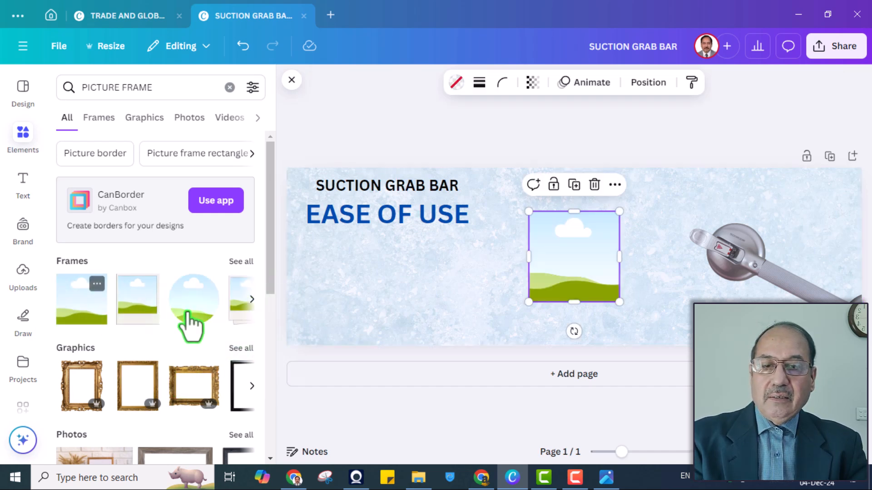
drag(582, 260, 350, 285)
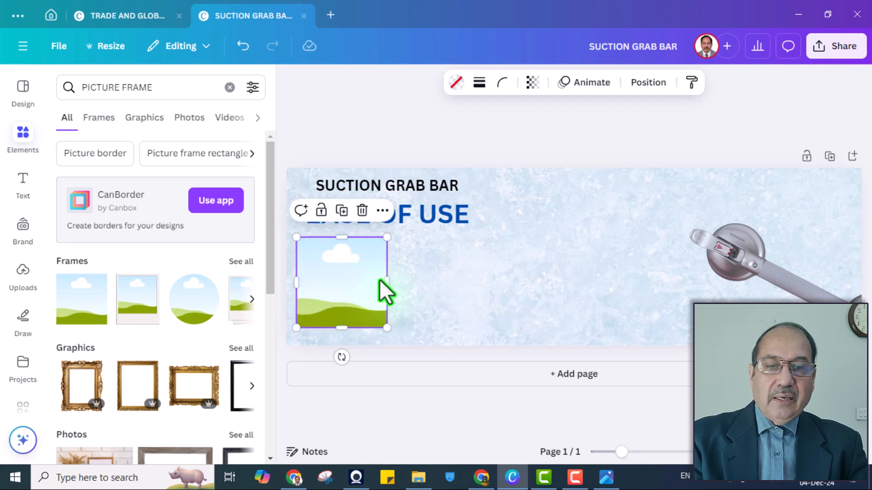
drag(387, 239, 371, 253)
drag(339, 287, 341, 267)
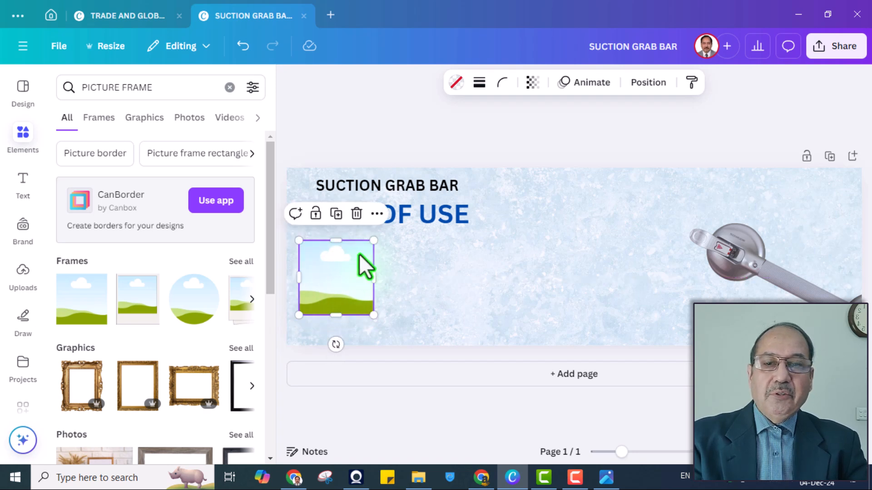
- Give the square frame a solid border with weight 10 in the heading's blue
click(411, 291)
click(364, 281)
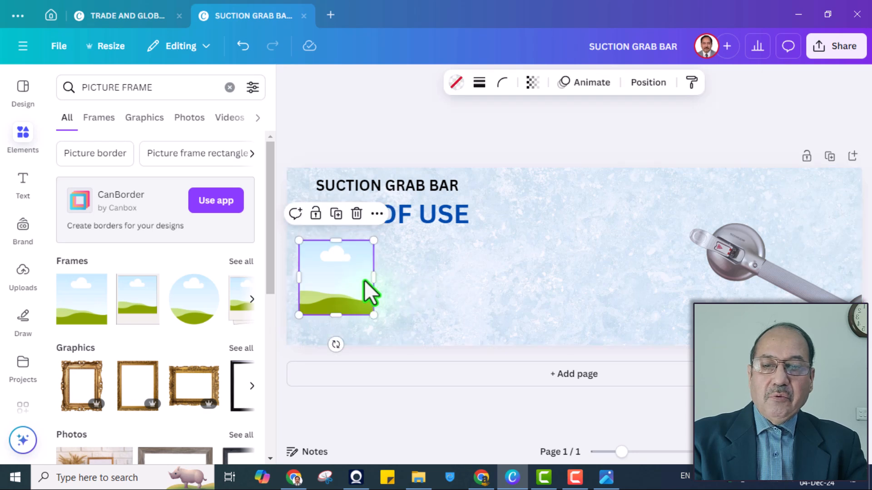
click(479, 83)
drag(402, 169, 404, 183)
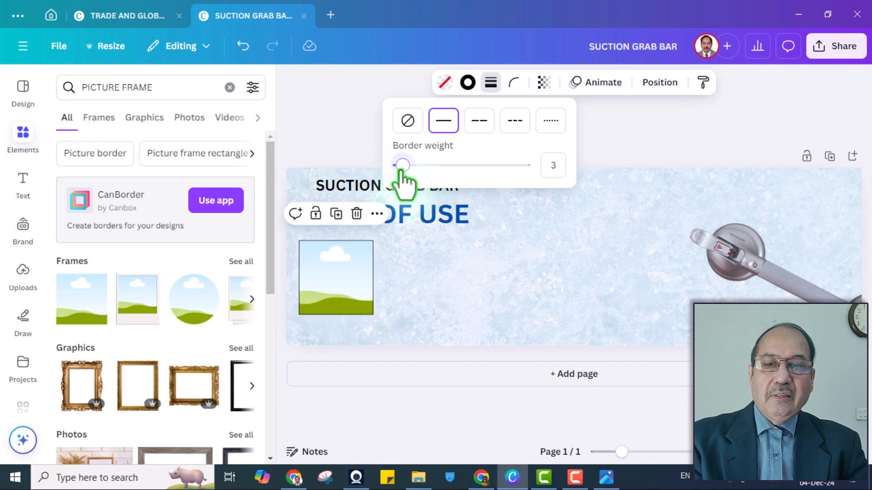
click(468, 83)
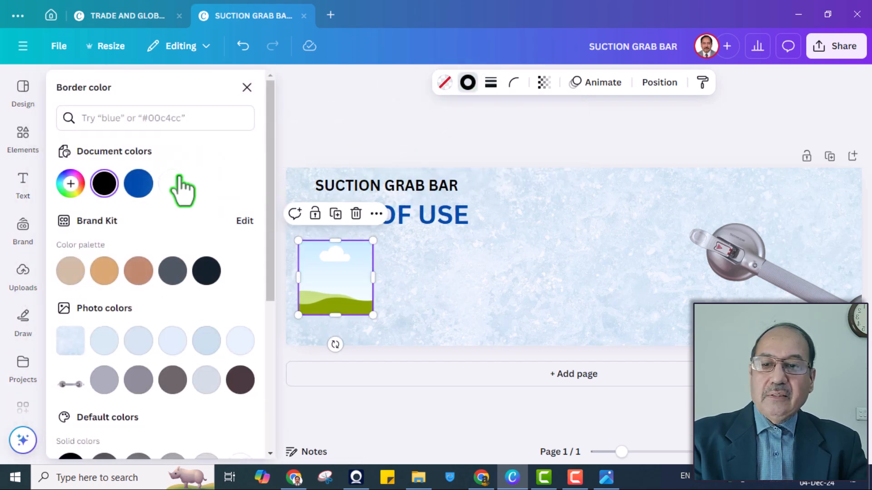
click(139, 183)
click(404, 281)
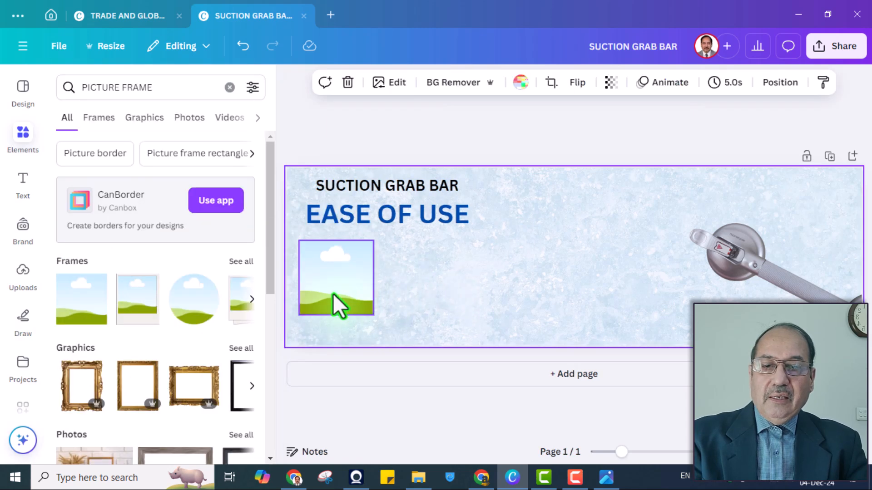
click(334, 294)
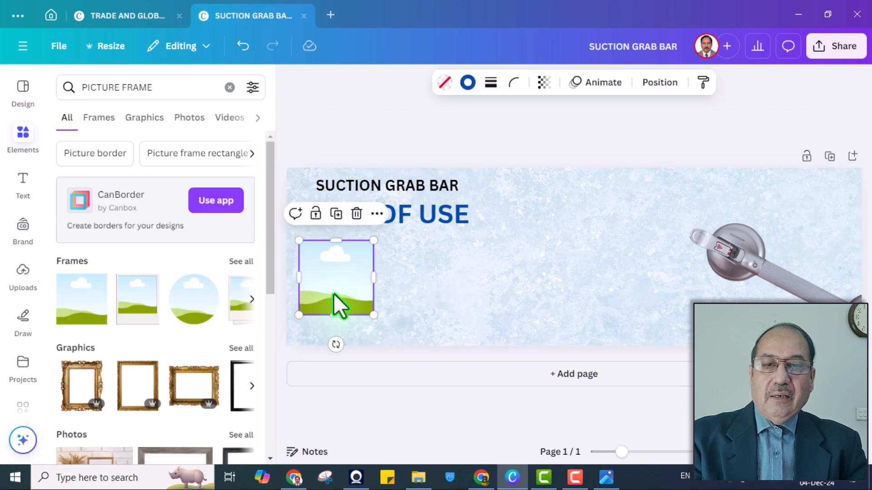
click(490, 82)
drag(410, 166, 418, 166)
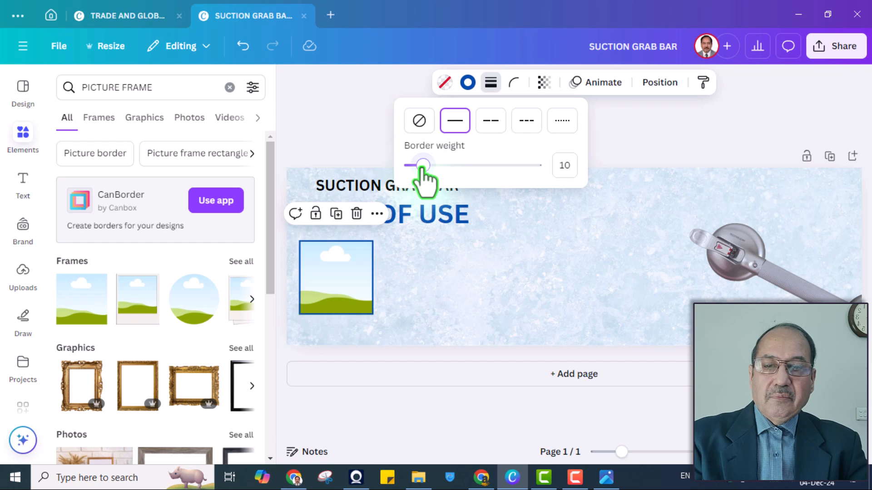
click(441, 263)
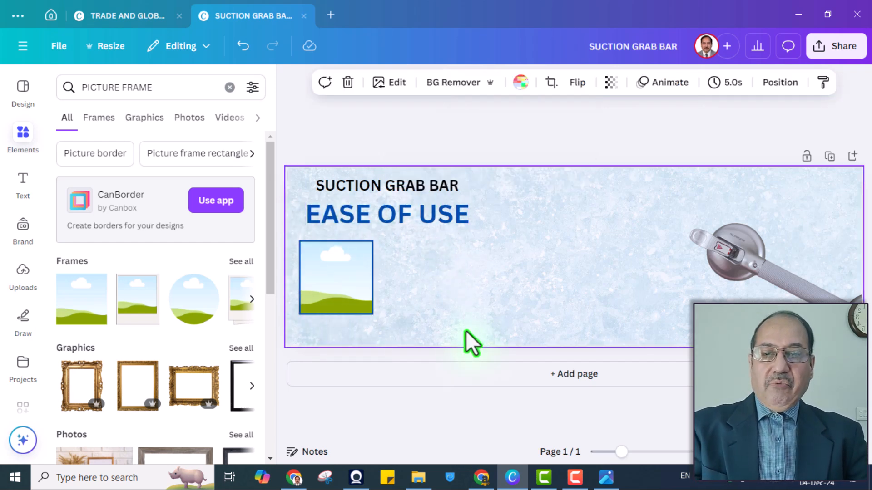
- Duplicate the blue-bordered frame three times to form an evenly spaced row of four frames
click(327, 276)
drag(327, 276, 588, 282)
click(646, 343)
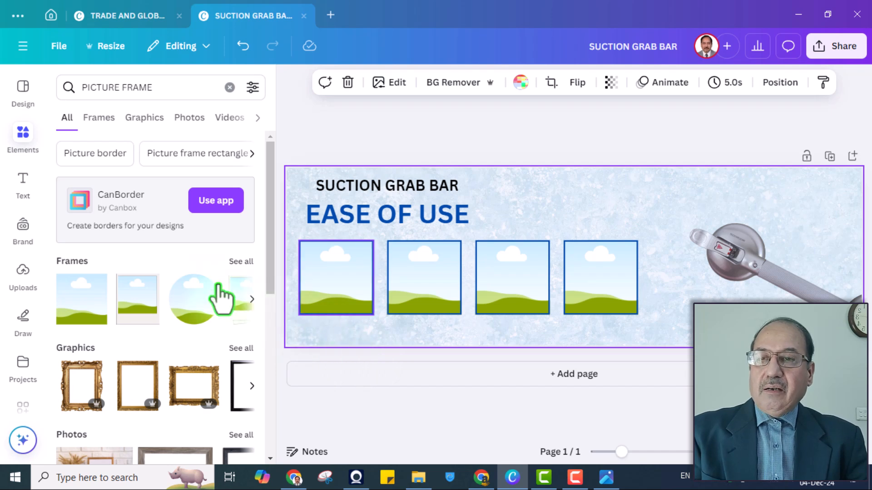
- Add a subheading reading "No drilling required" at font size 58 and center it beneath the first frame
click(23, 186)
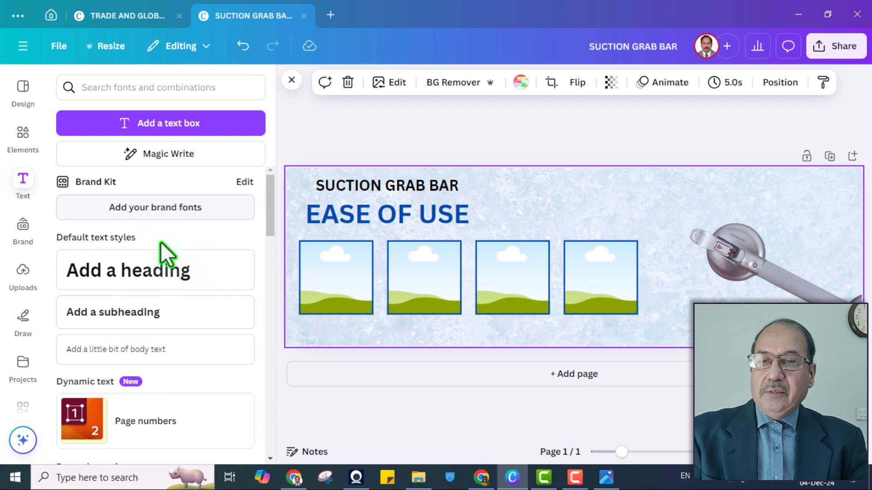
click(113, 321)
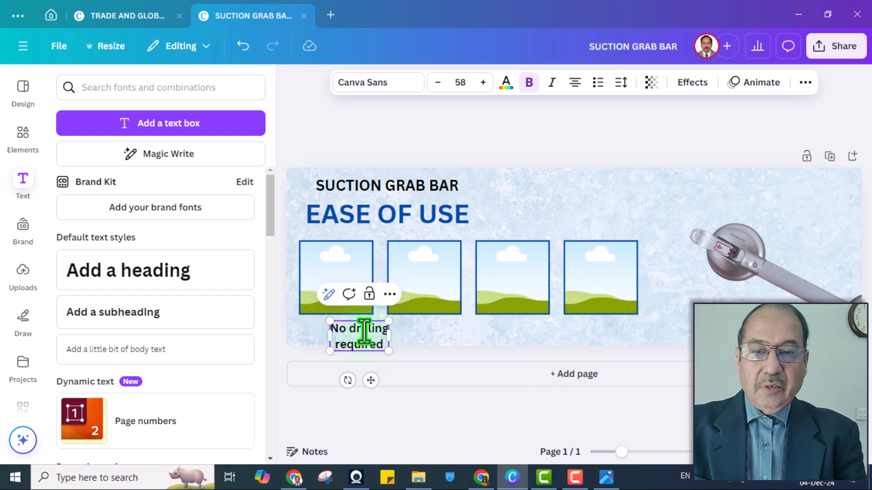
click(407, 341)
drag(370, 351, 342, 339)
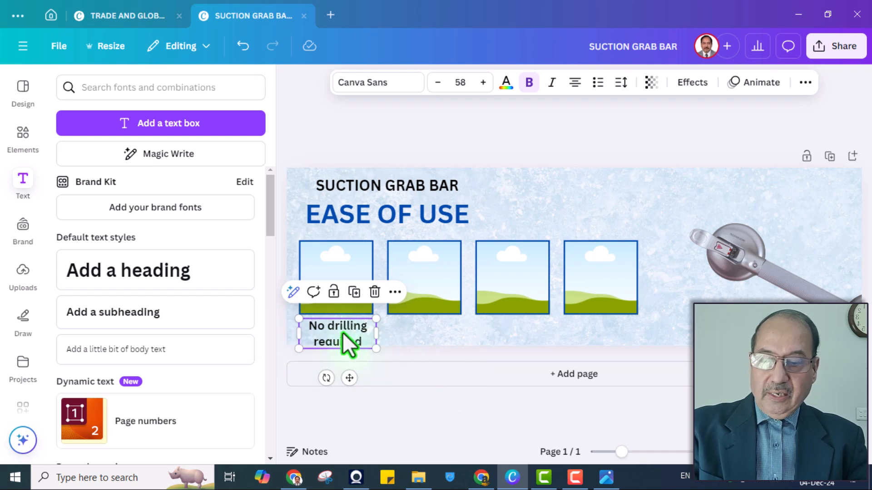
- Copy the caption beneath the other three frames and reword the copies as "Easy installation", "Easy removal" and "Pack and go"
drag(360, 345, 611, 339)
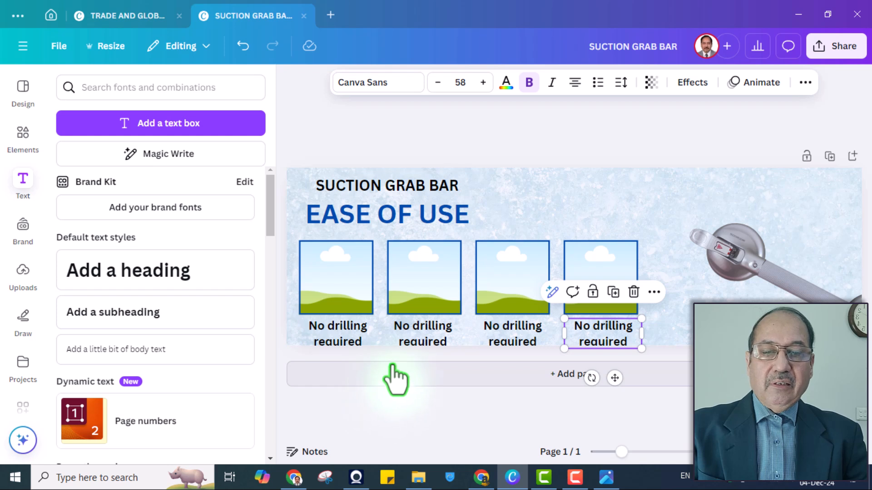
double_click(413, 331)
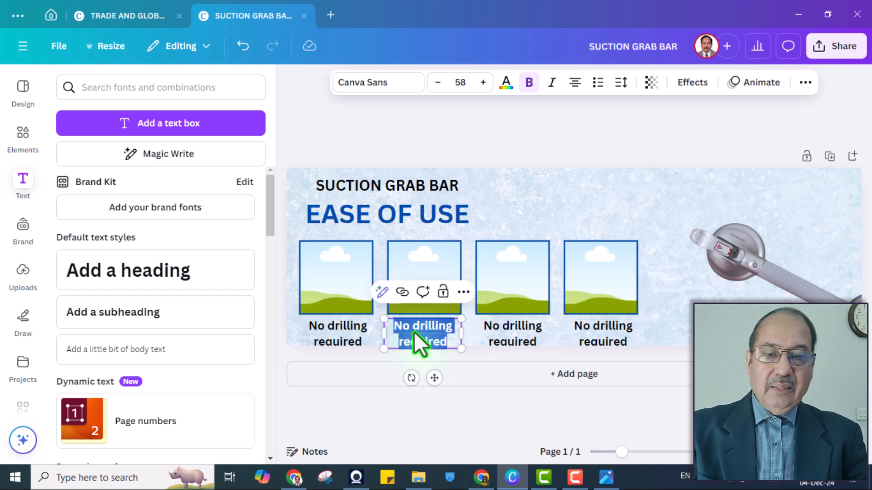
text(Easy installation)
double_click(536, 342)
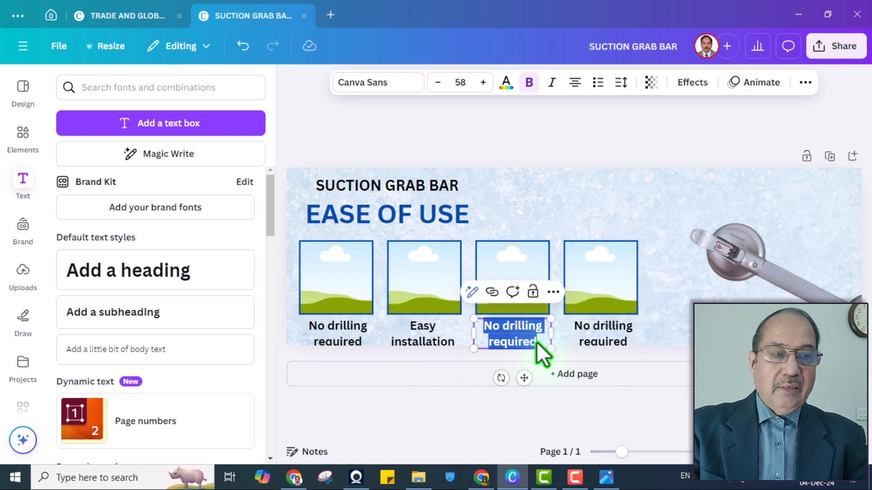
text(Easy removal)
double_click(597, 326)
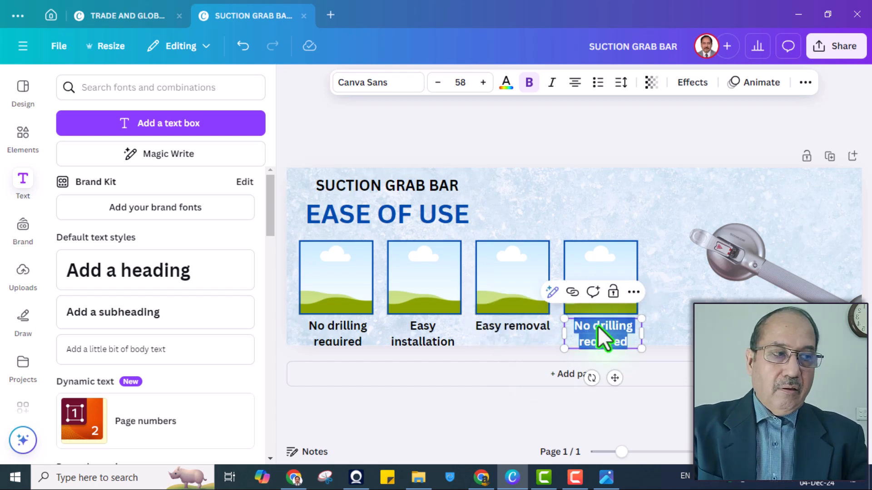
text(Pack and go)
click(675, 341)
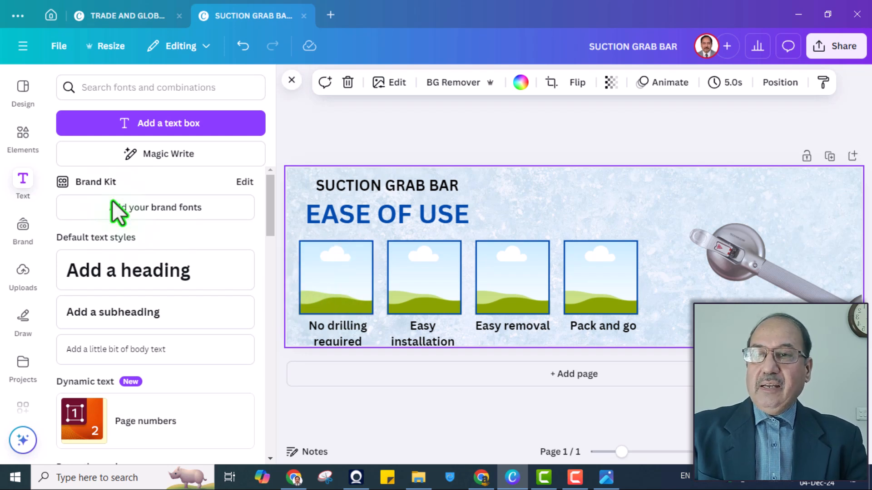
- Search the element photos for "drill machine in use" and place the cordless drill on a white background in the first frame
click(20, 138)
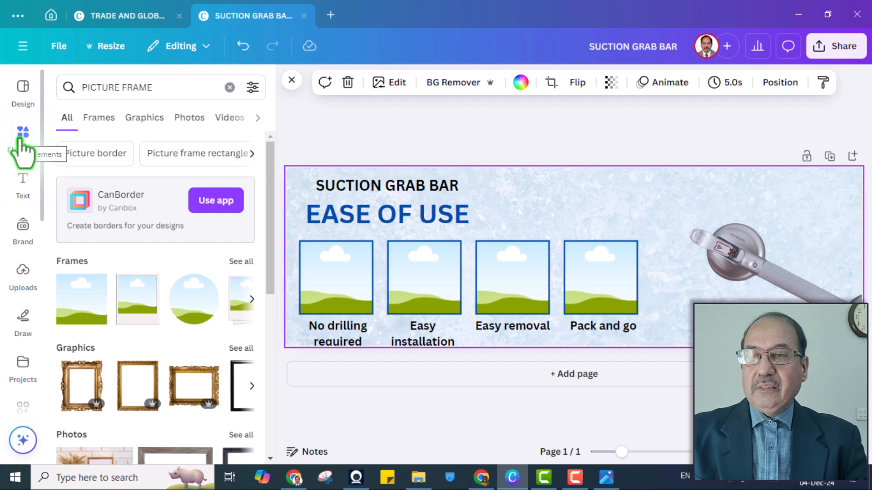
click(229, 87)
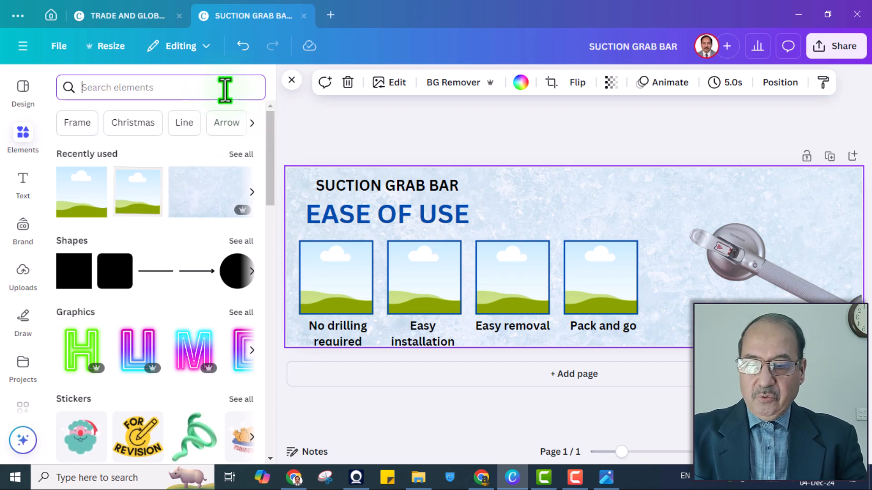
text(drill machine in use)
key(Return)
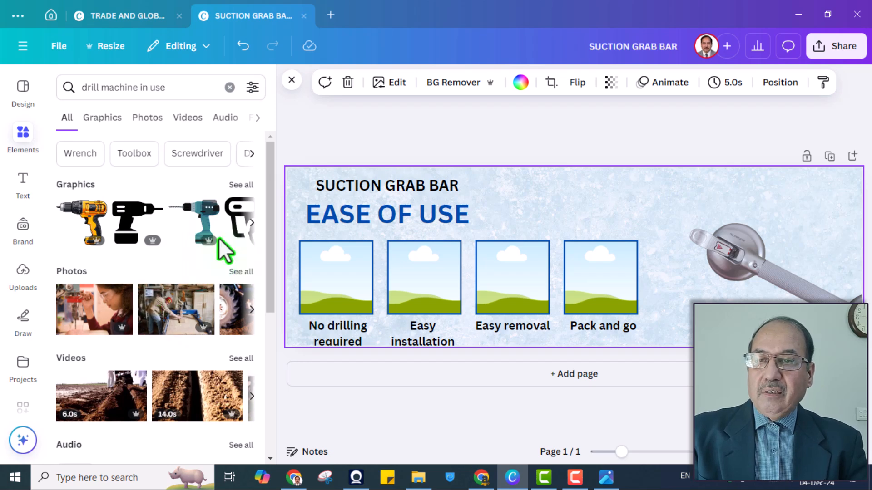
click(107, 125)
click(141, 121)
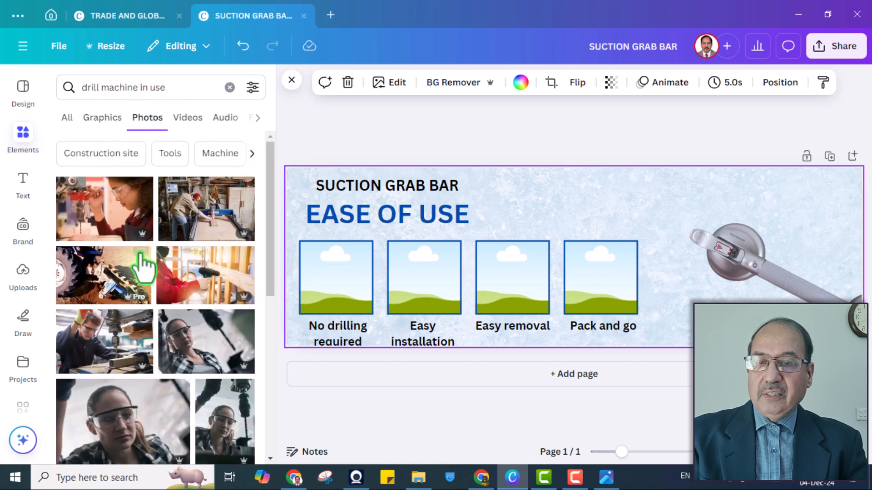
scroll(142, 266, down, 5)
scroll(171, 281, down, 5)
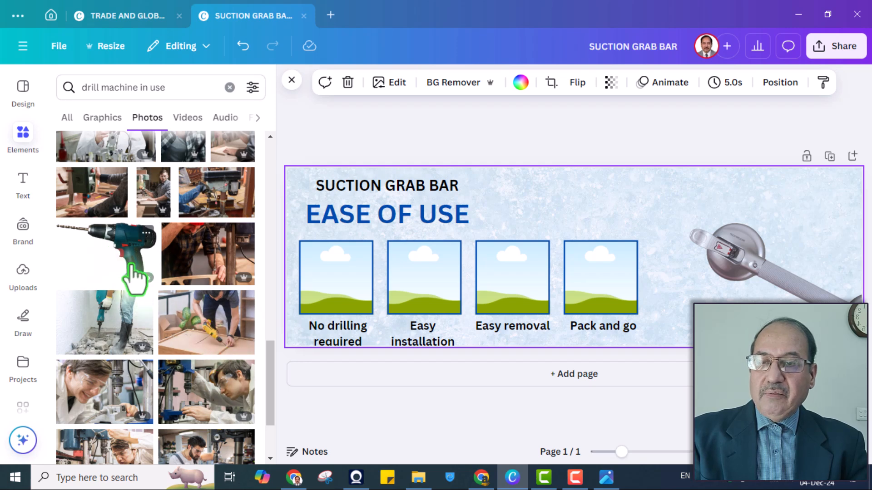
scroll(125, 273, down, 2)
scroll(132, 268, up, 2)
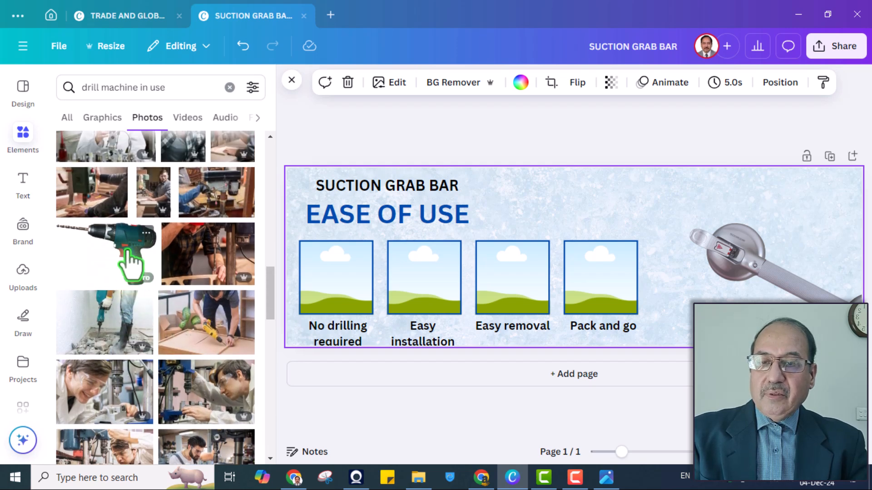
drag(131, 264, 335, 306)
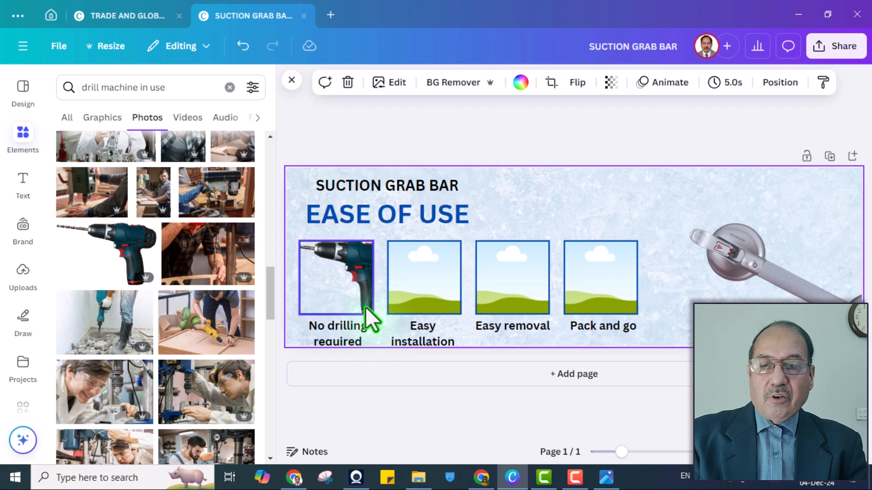
- Search the elements for "thin line" and lay a straight line about 575 long diagonally across the drill picture
click(230, 87)
text(thin line)
key(Return)
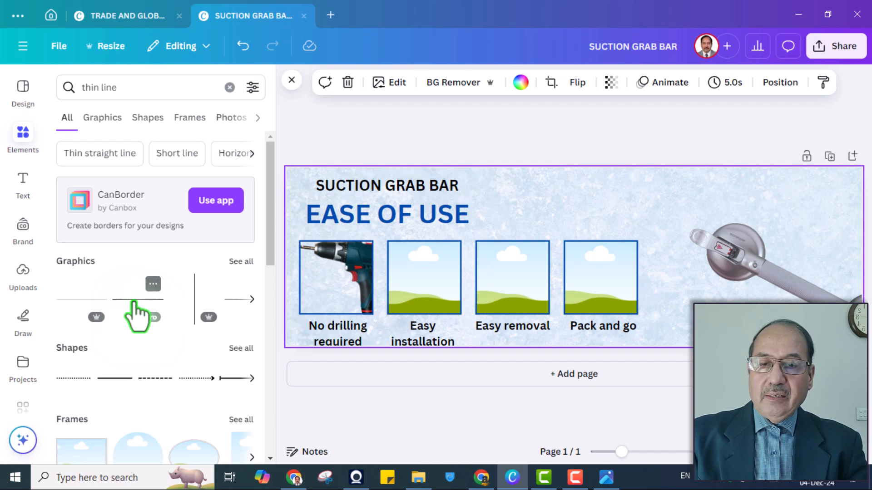
click(136, 316)
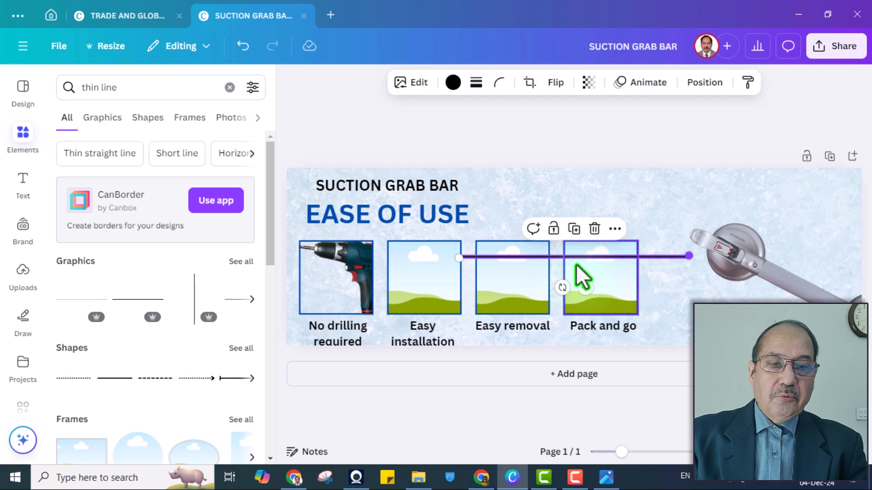
drag(585, 287, 305, 307)
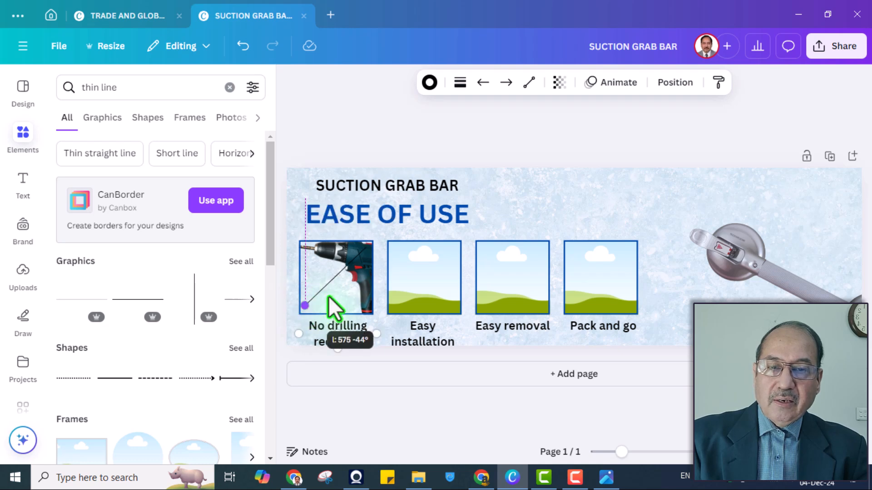
- Color the diagonal line over the drill bright red and increase its thickness
click(429, 83)
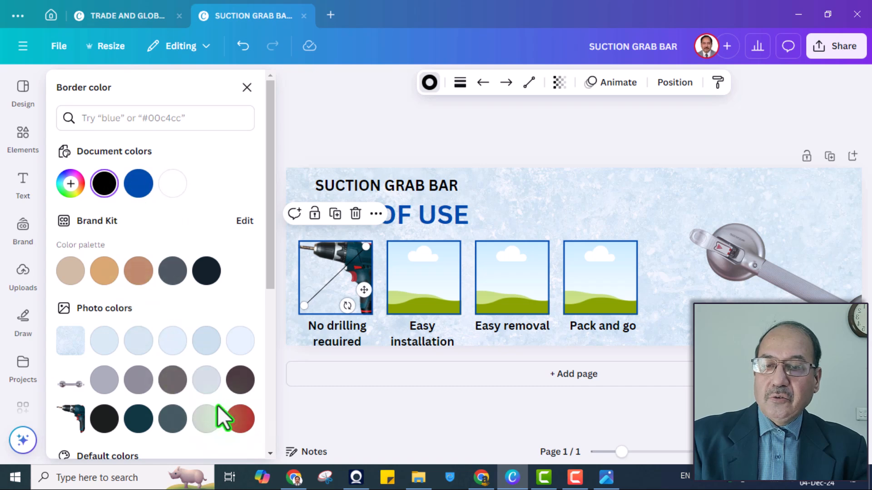
scroll(207, 369, down, 4)
click(70, 349)
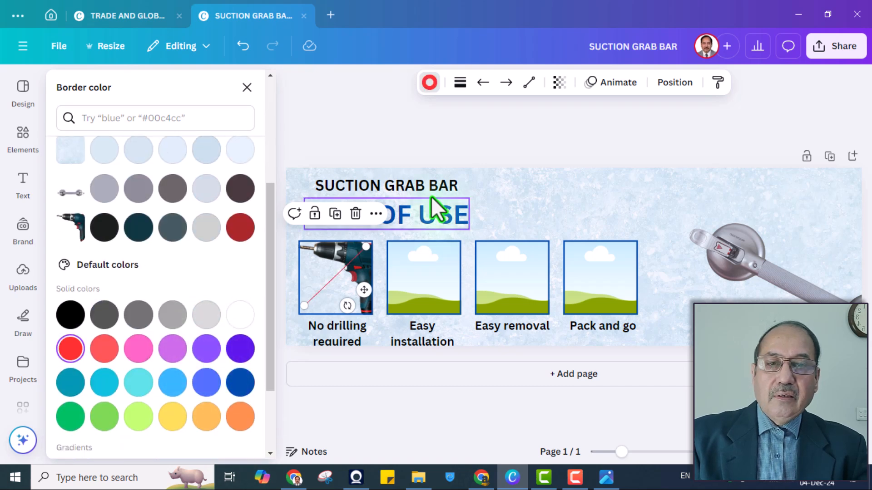
click(460, 84)
drag(381, 195, 394, 196)
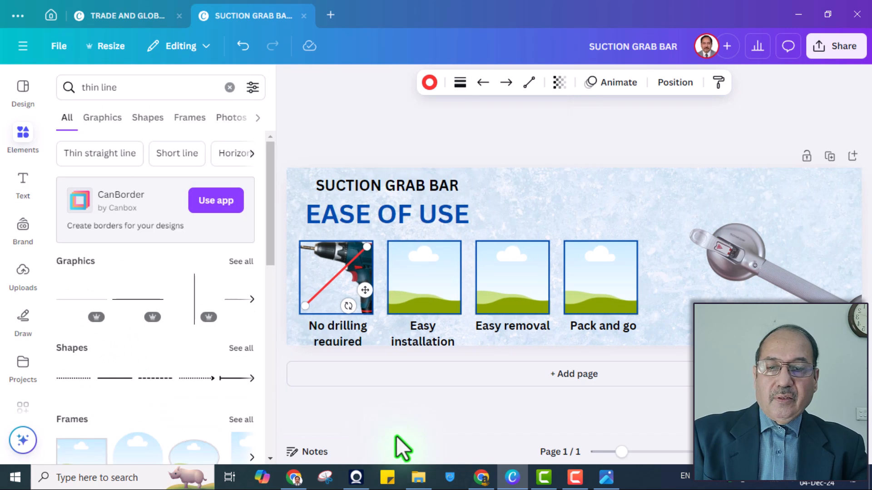
- Stretch both ends of the red diagonal line to the drill frame's corners and add a blank second page
click(390, 429)
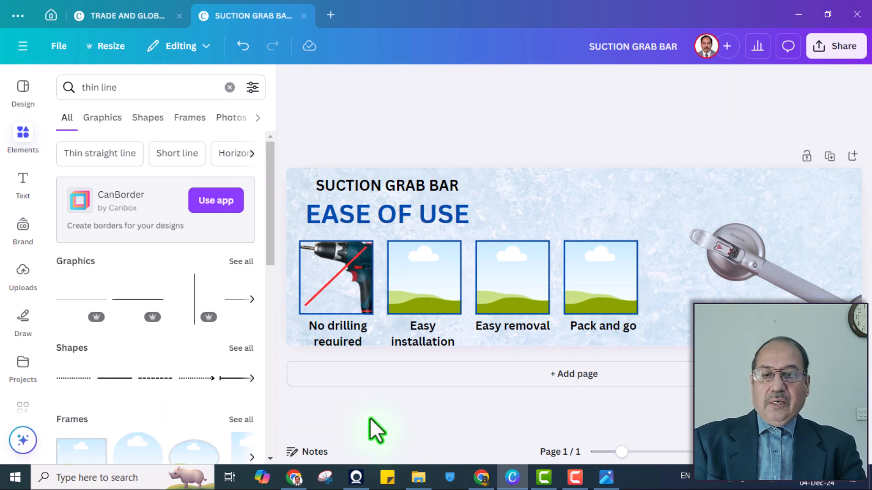
click(309, 302)
drag(305, 312, 304, 313)
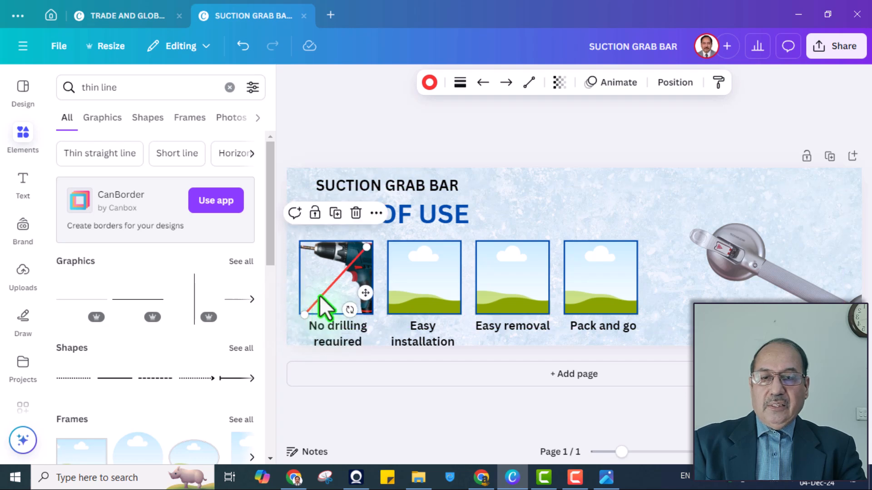
drag(366, 247, 374, 240)
click(408, 381)
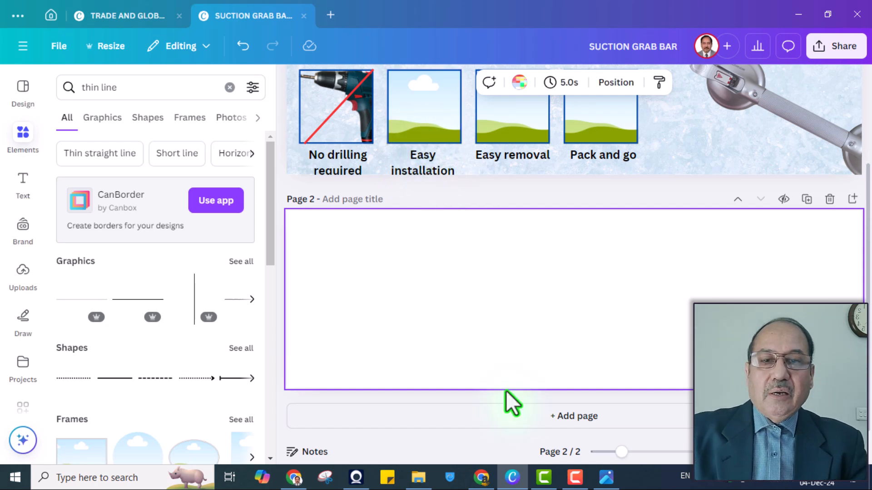
- Select the second picture frame, open the Grab Bar project folder and browse its product photos
scroll(505, 424, up, 2)
click(416, 176)
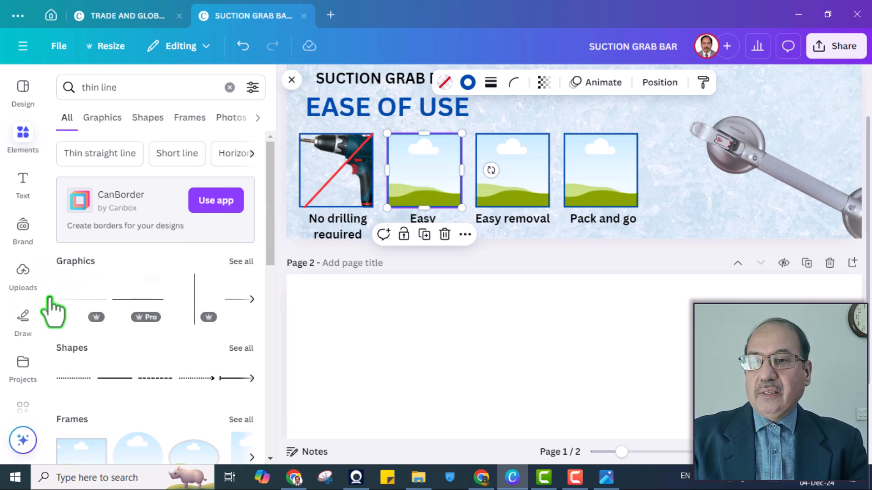
click(21, 363)
click(143, 169)
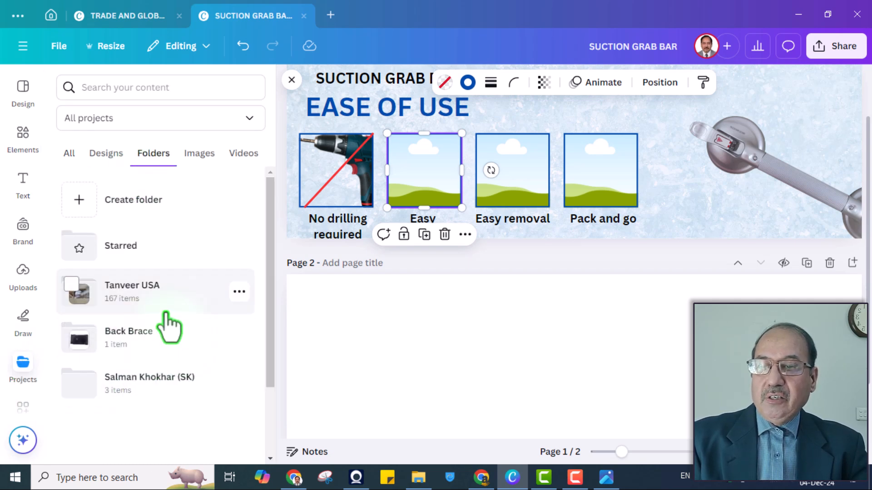
click(121, 297)
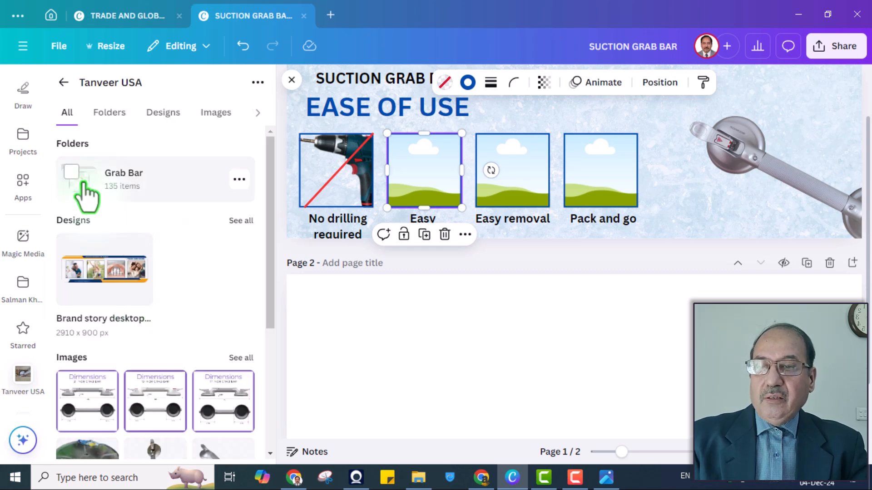
click(84, 183)
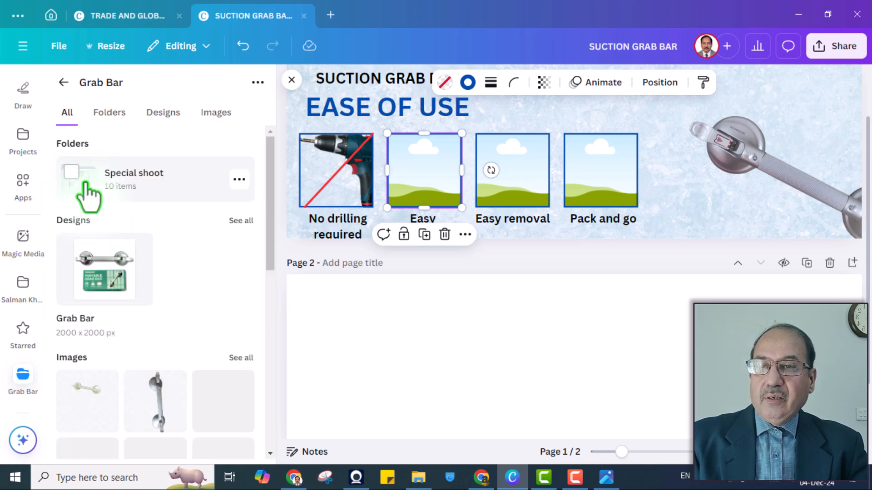
scroll(179, 291, down, 8)
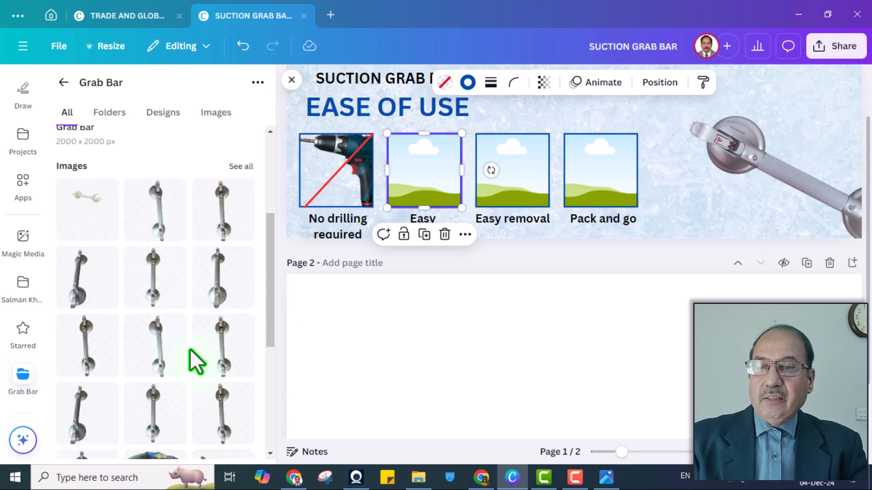
scroll(193, 364, down, 5)
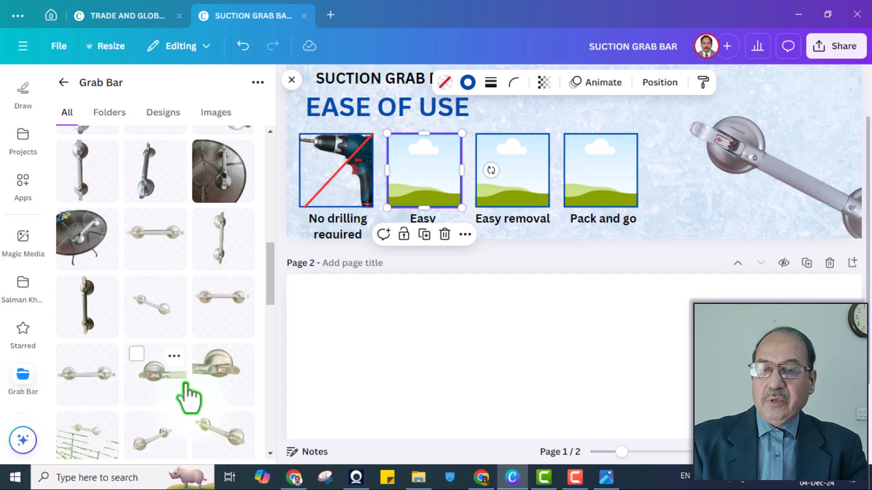
scroll(189, 397, down, 3)
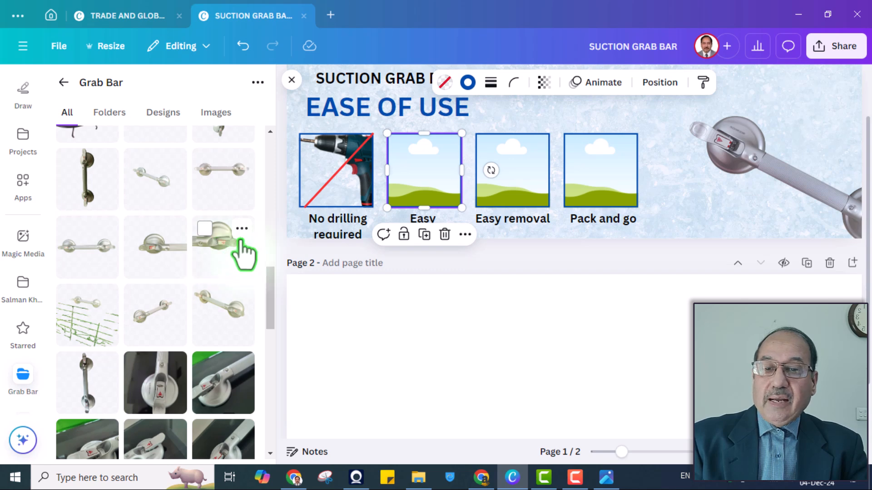
- Try the transparent suction cup close-up in the second frame and attempt to expand the image
click(225, 248)
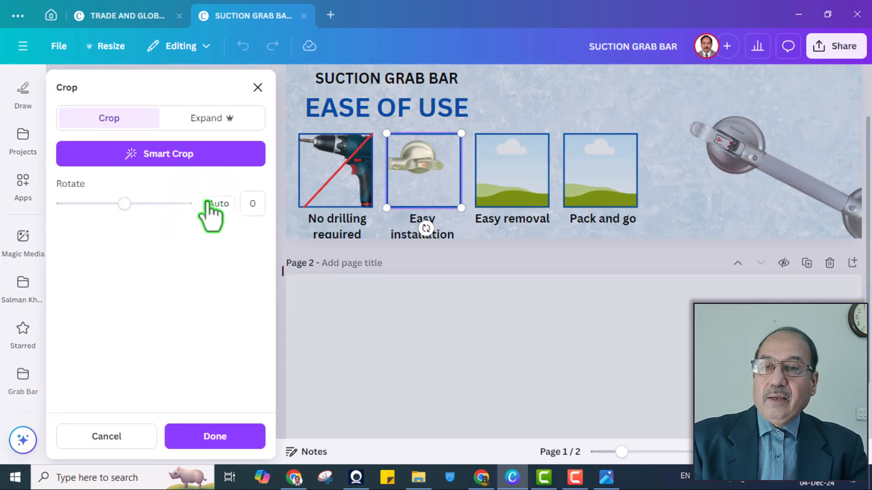
click(210, 122)
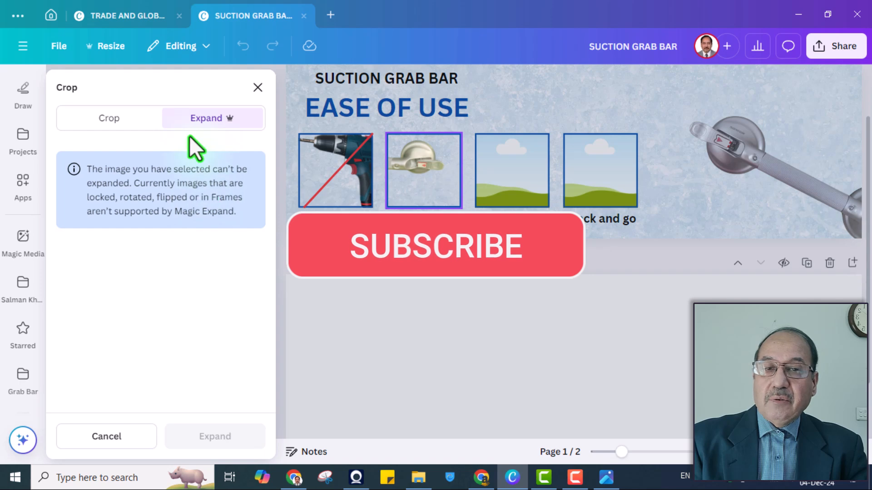
click(111, 120)
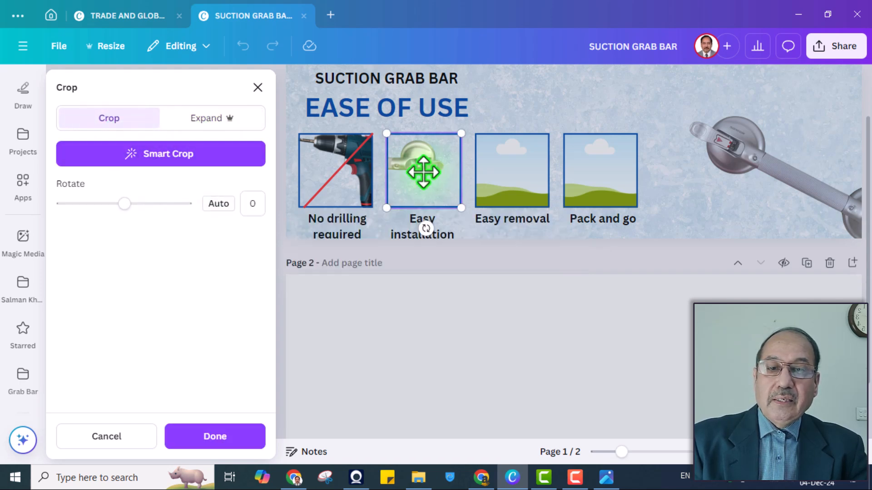
- Fill the second frame with the suction cup close-up shot on green cloth and remove its background
key(Escape)
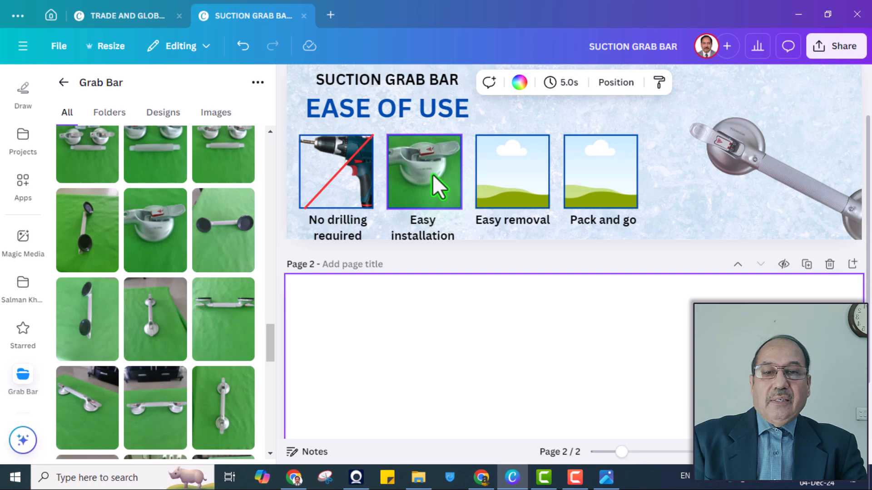
click(433, 179)
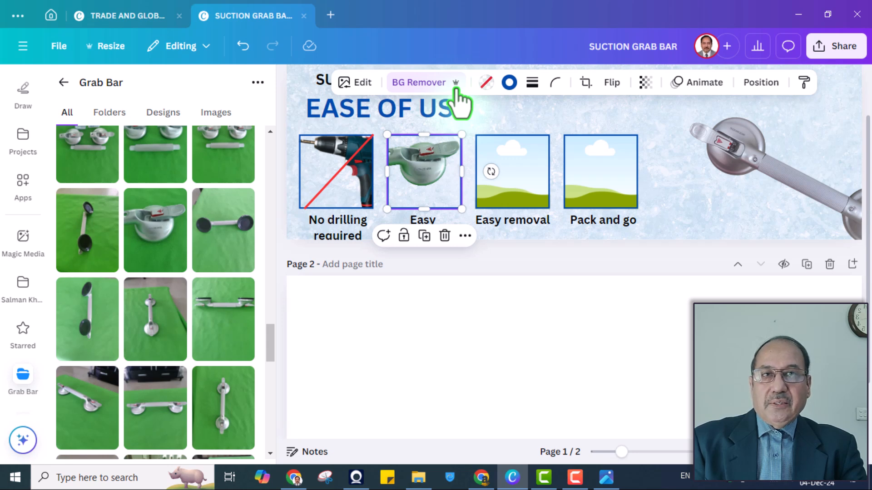
key(Escape)
- Place the photo of two suction cups above the separate tube in the "Easy removal" frame and remove its background
click(522, 188)
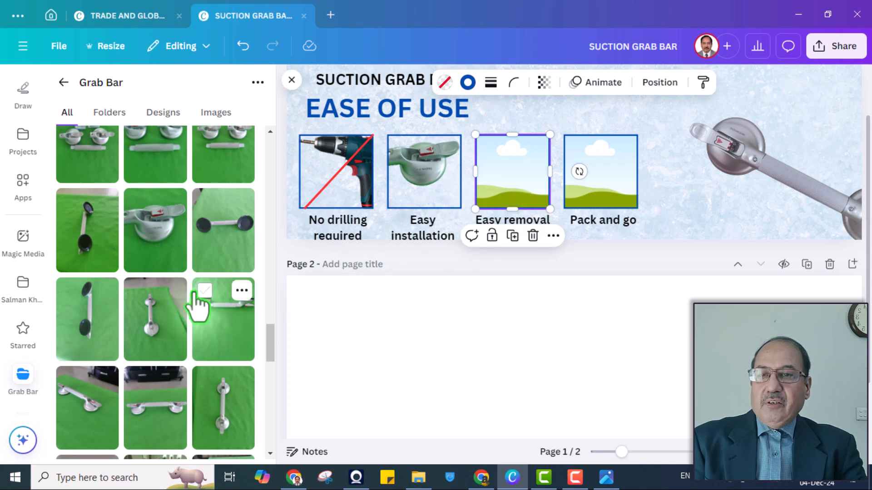
scroll(195, 306, up, 3)
drag(146, 277, 505, 173)
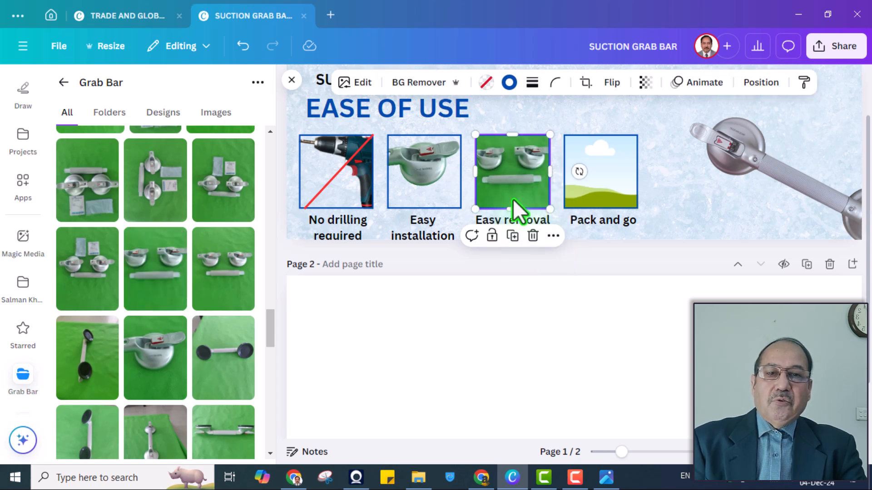
click(415, 83)
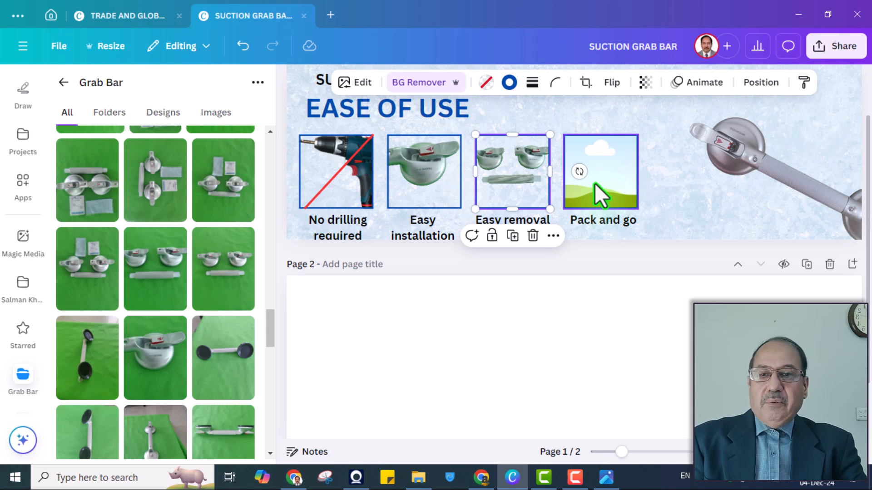
- Bring the "Travel Companion" suitcase image in from the computer's files and fit it into the "Pack and go" frame
click(163, 112)
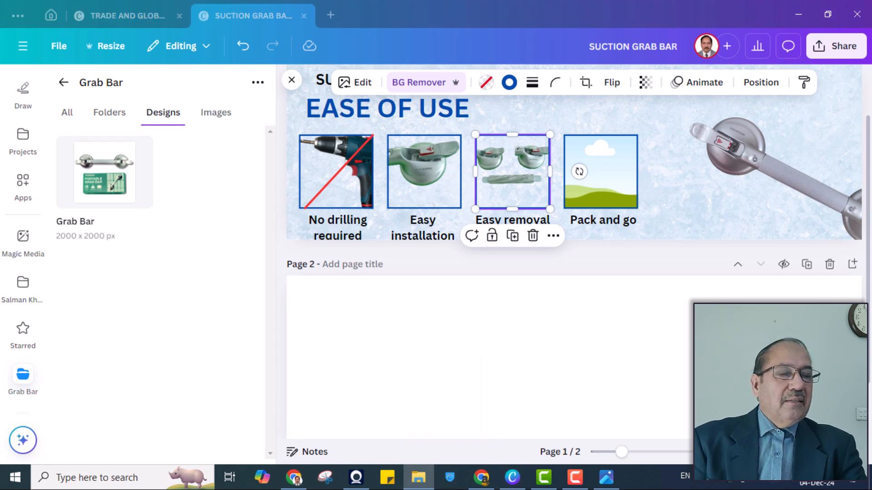
drag(726, 450, 602, 195)
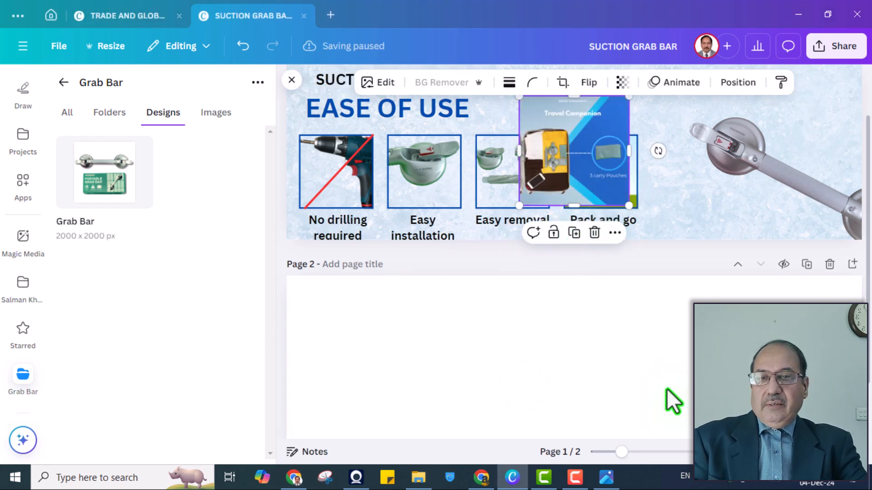
click(625, 308)
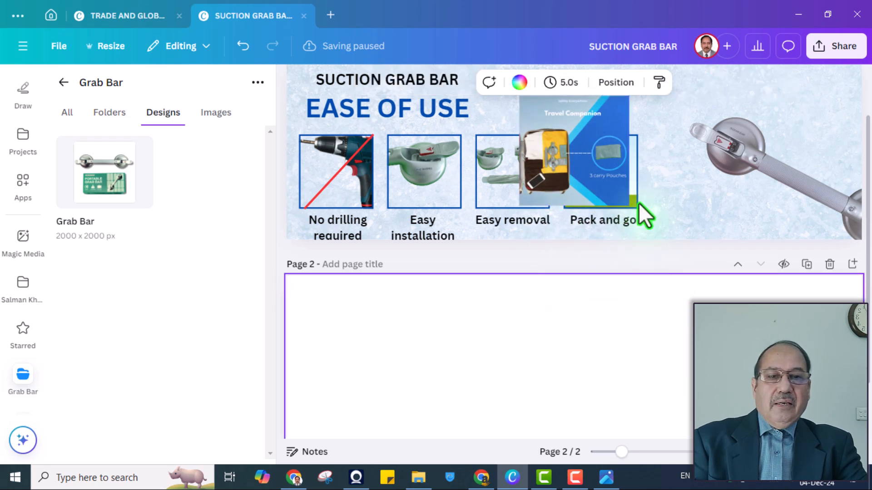
drag(568, 120, 609, 160)
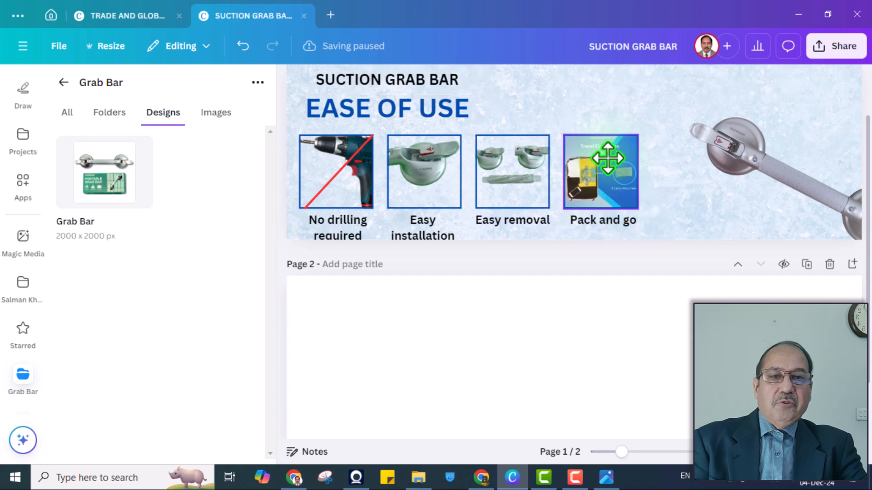
click(635, 299)
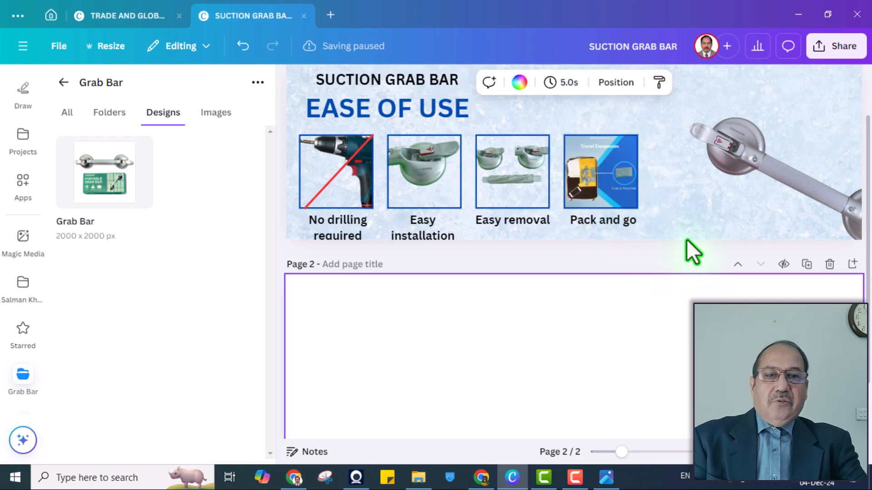
- Enlarge the big tilted grab bar picture beside the frames until its suction cup covers over half the banner's height
scroll(686, 237, up, 2)
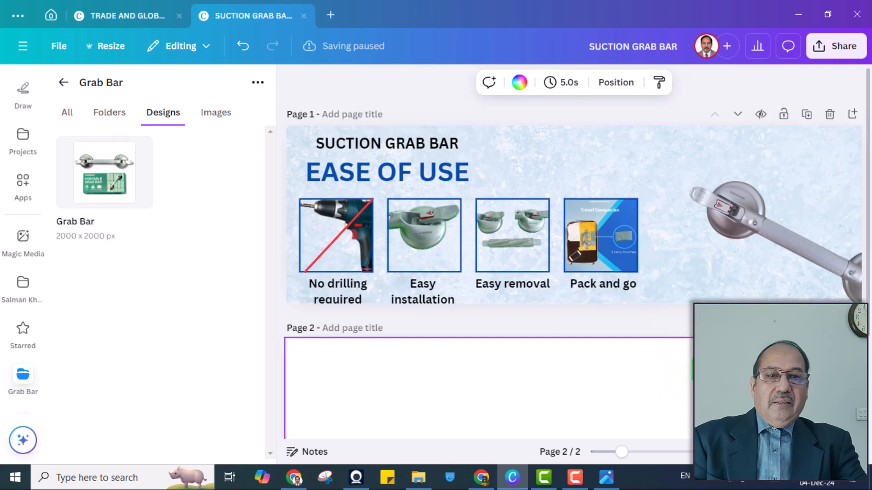
click(733, 214)
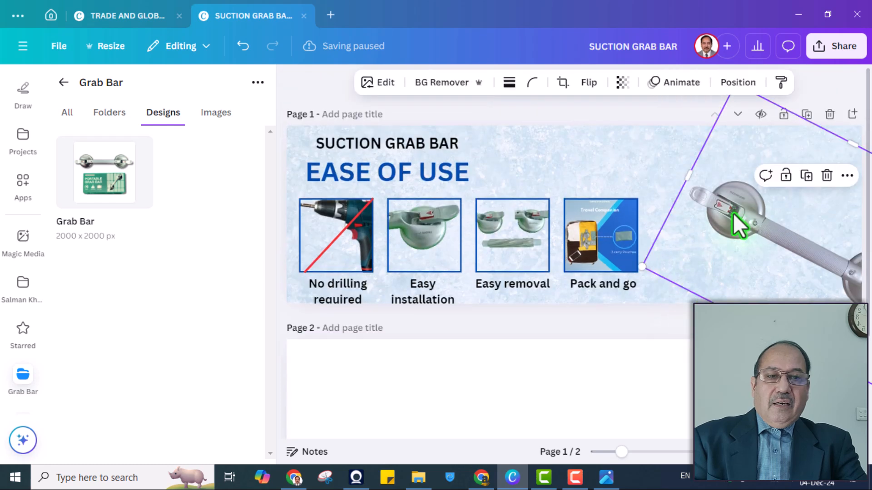
drag(645, 273, 590, 300)
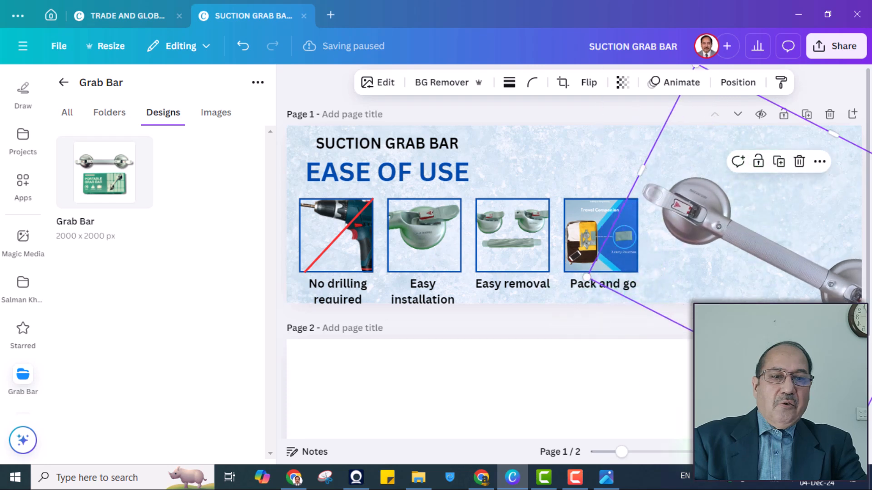
drag(621, 452, 611, 451)
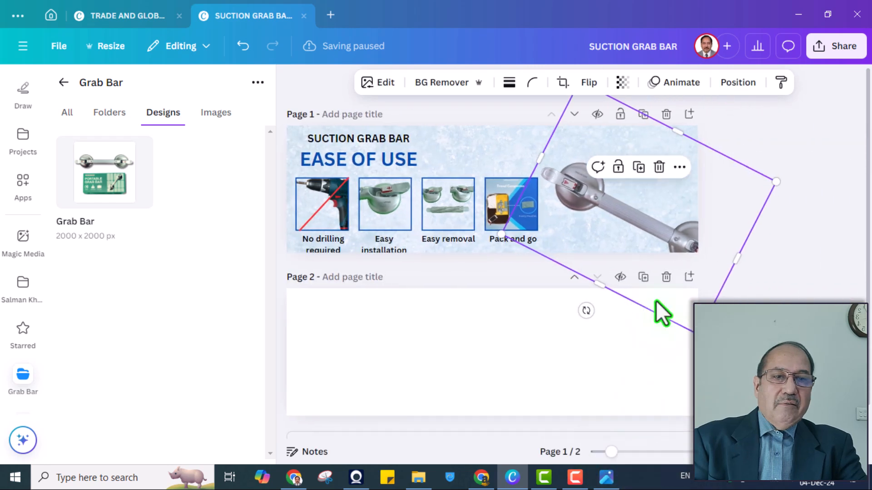
drag(550, 253, 525, 274)
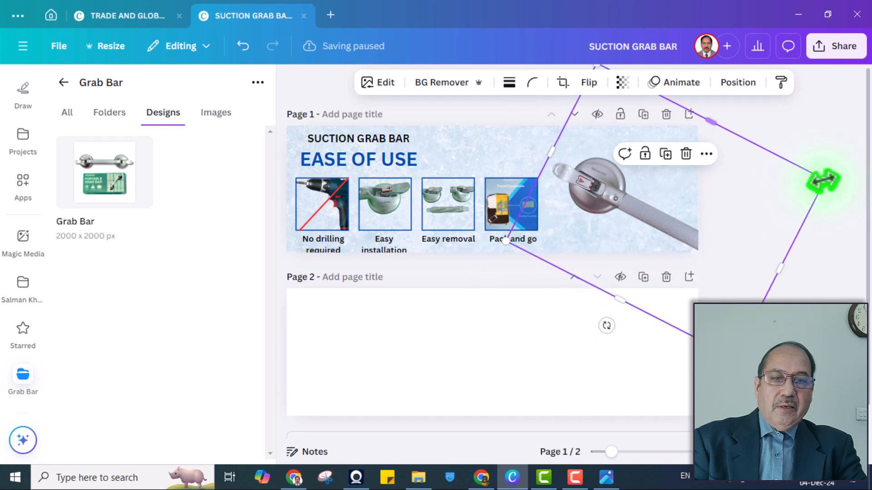
drag(840, 180, 869, 178)
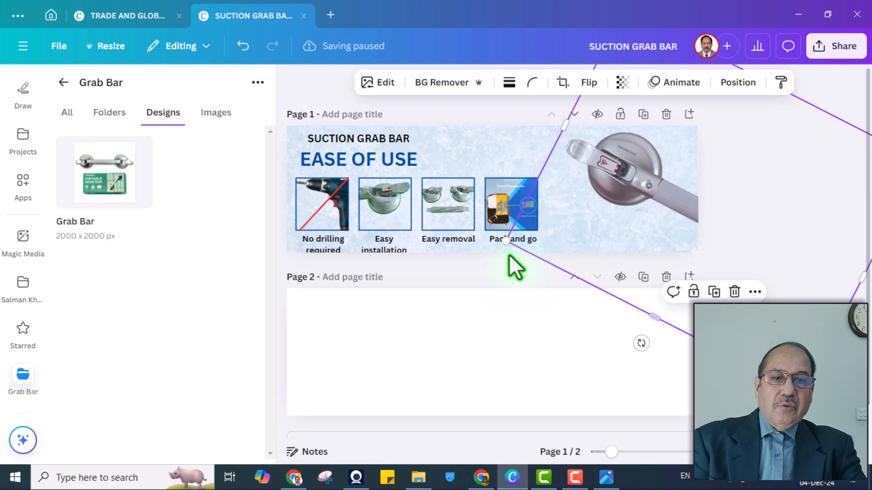
drag(502, 240, 484, 259)
click(736, 292)
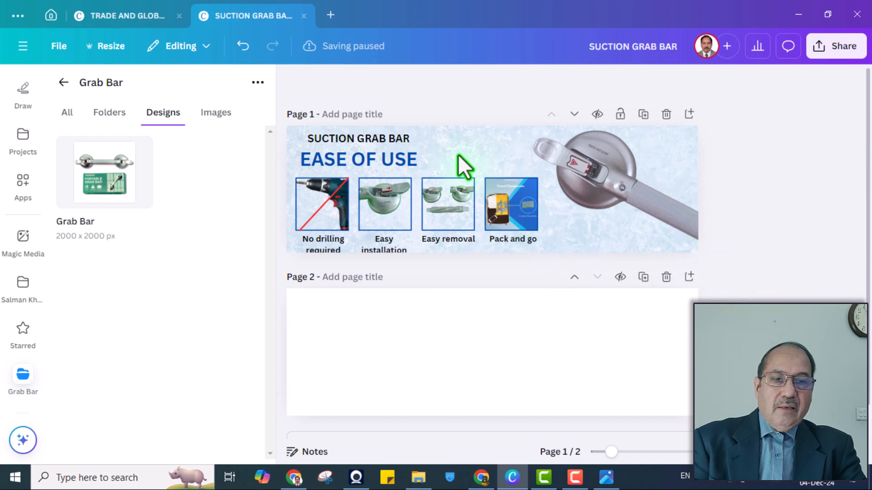
- Nudge the "No drilling required" caption slightly upward, closer to the drill frame
click(342, 250)
click(344, 254)
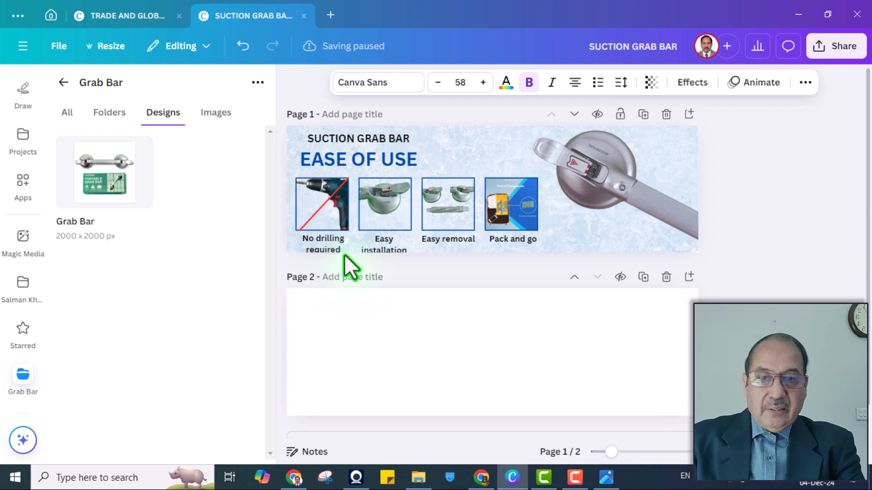
click(457, 227)
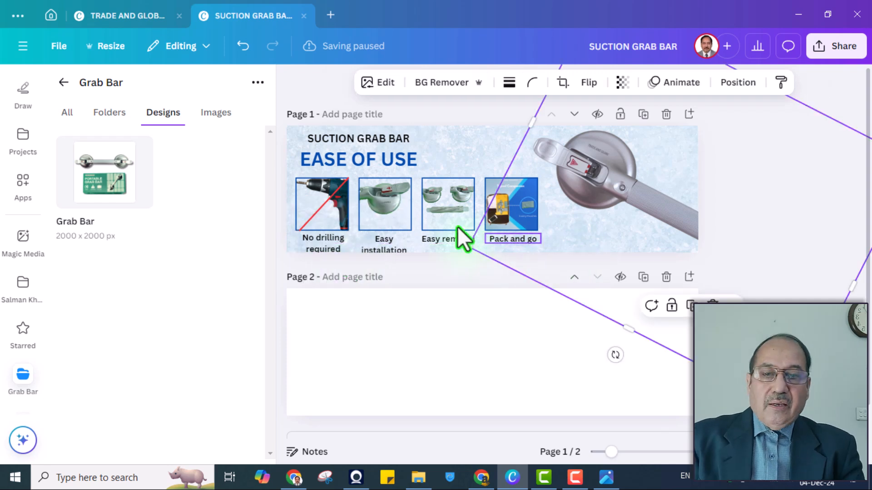
click(290, 171)
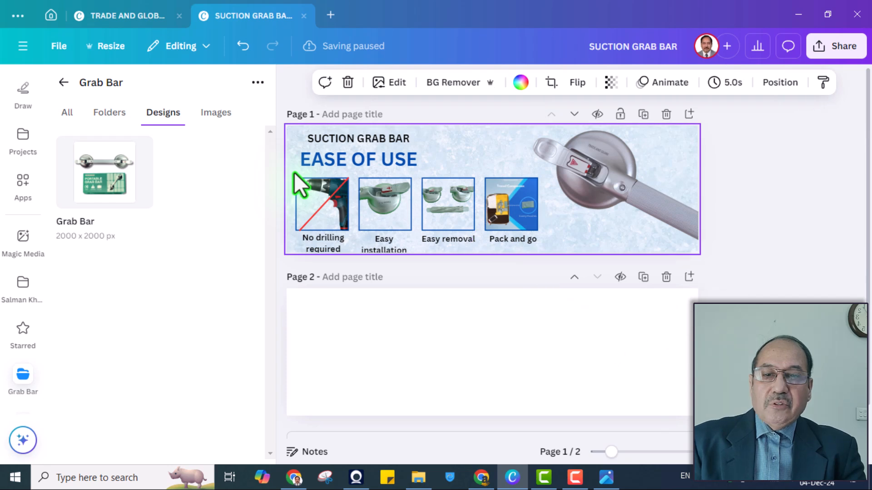
- Move the four picture frames together slightly upward, closer to the "EASE OF USE" heading
click(315, 197)
shift+click(380, 217)
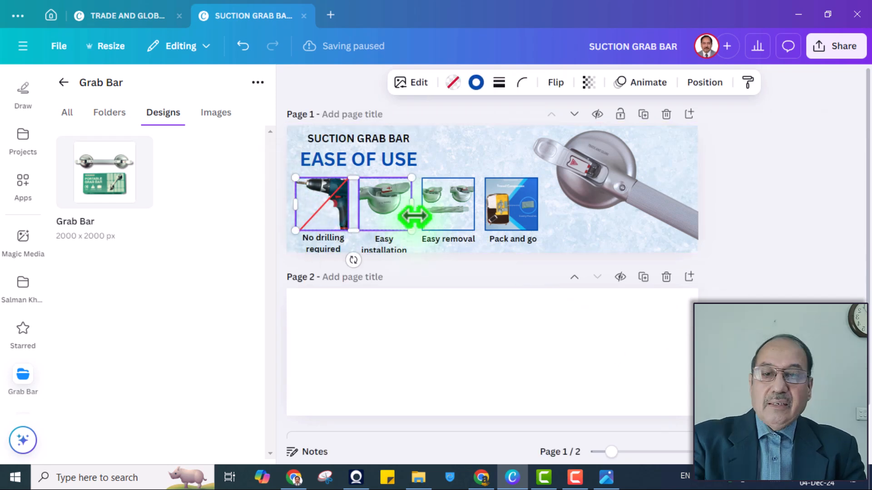
shift+click(448, 216)
shift+click(500, 223)
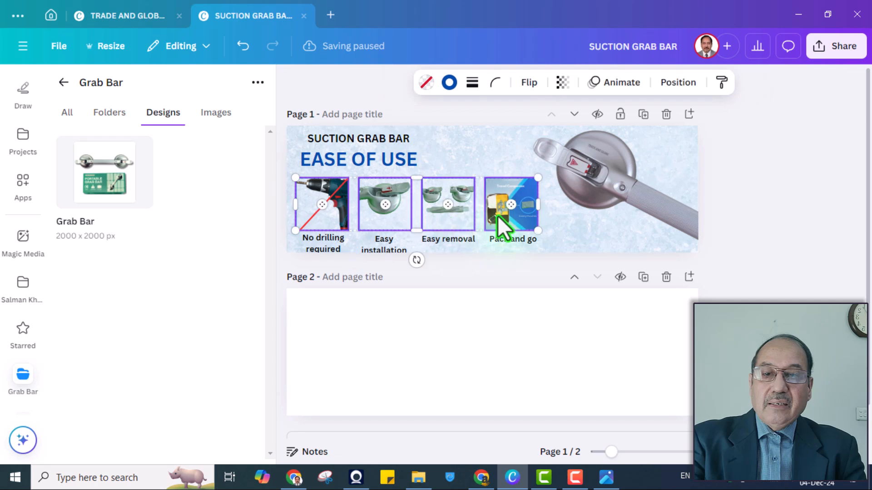
shift+click(499, 218)
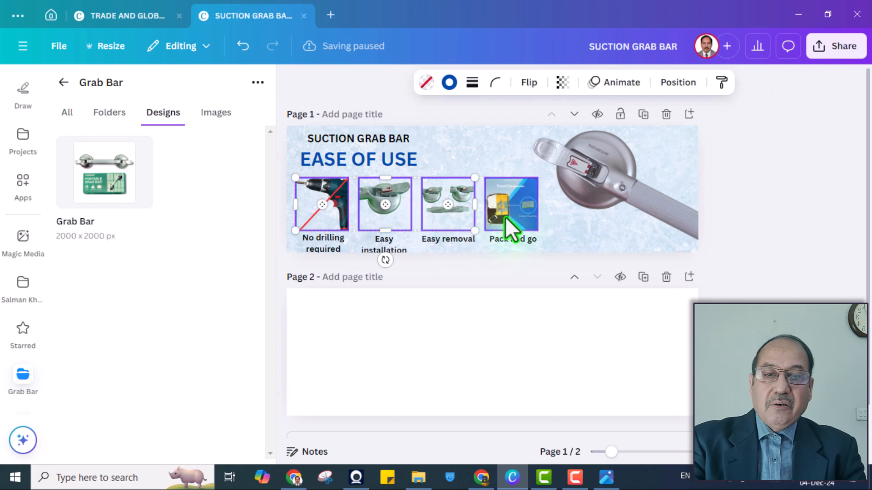
shift+click(505, 217)
drag(505, 217, 505, 212)
click(554, 247)
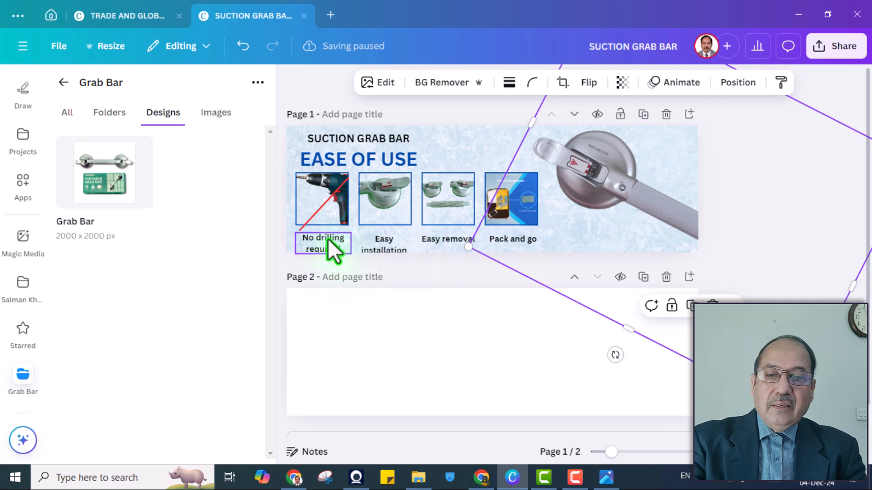
- Shift all four frame captions together slightly upward so their two-line texts fit inside the banner
click(328, 238)
shift+click(383, 241)
shift+click(449, 240)
shift+click(505, 241)
drag(503, 241, 502, 241)
click(717, 286)
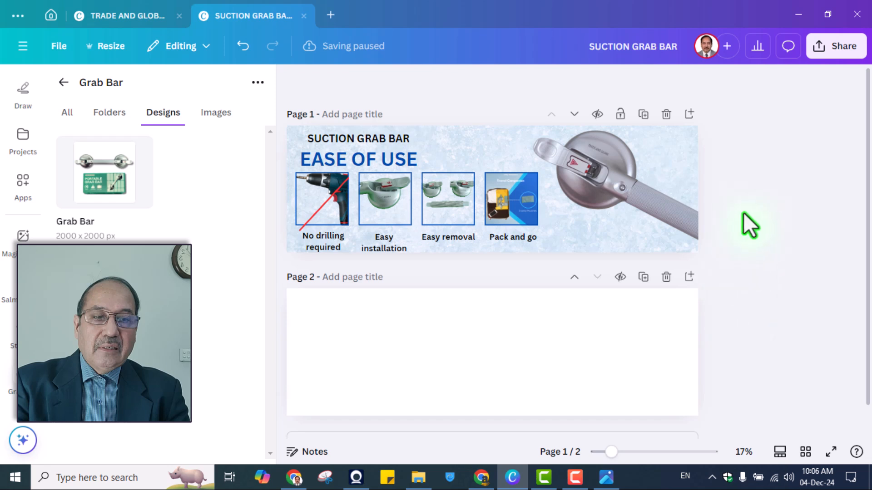
- Open the design's download settings and limit the export to Page 1 only
click(824, 50)
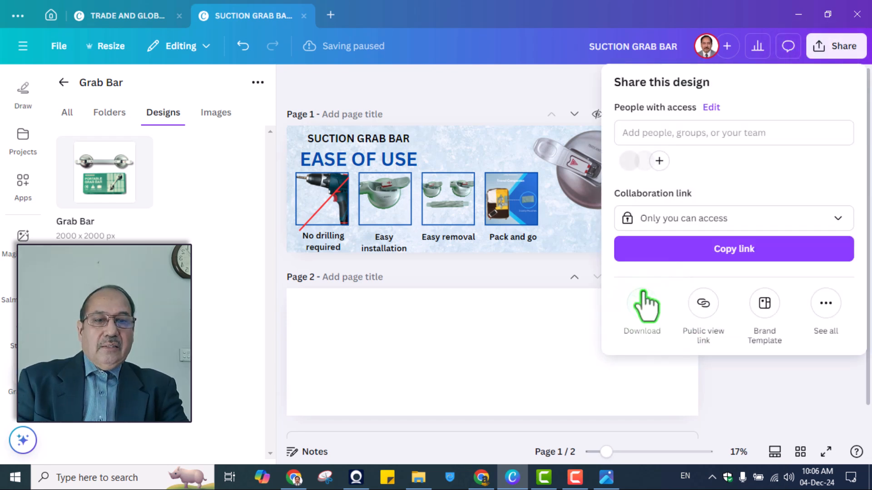
click(643, 303)
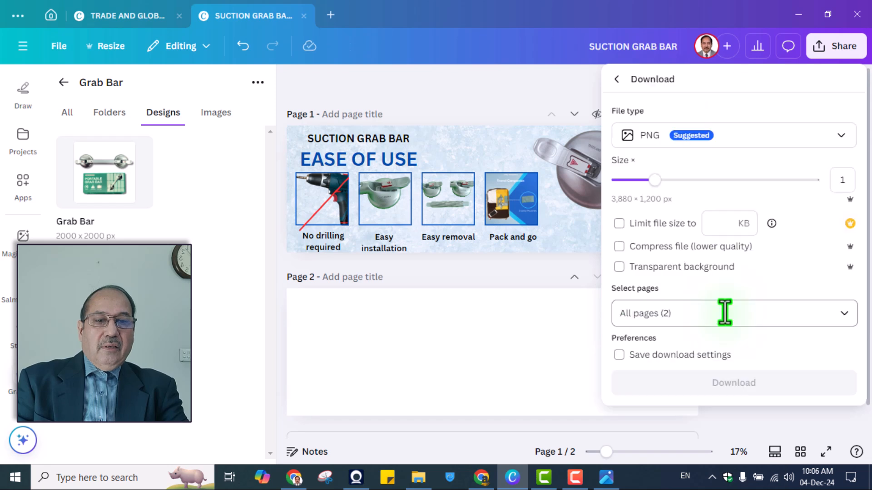
click(834, 320)
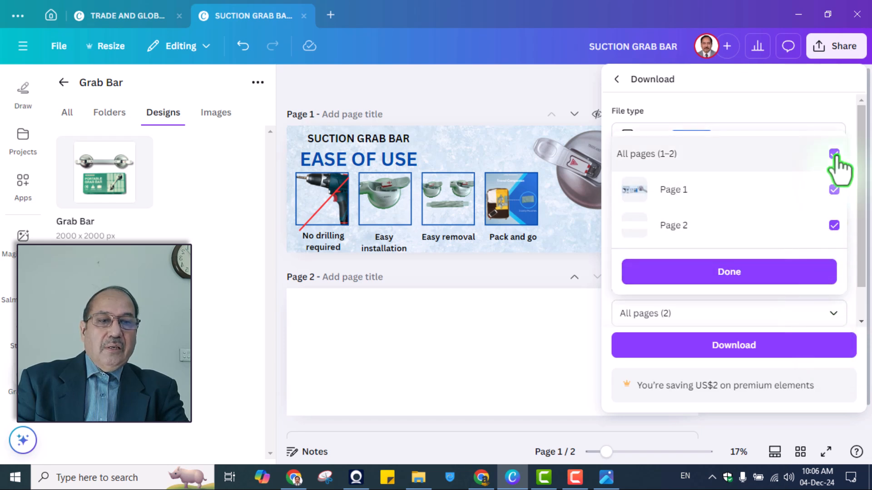
click(834, 154)
click(844, 189)
click(742, 275)
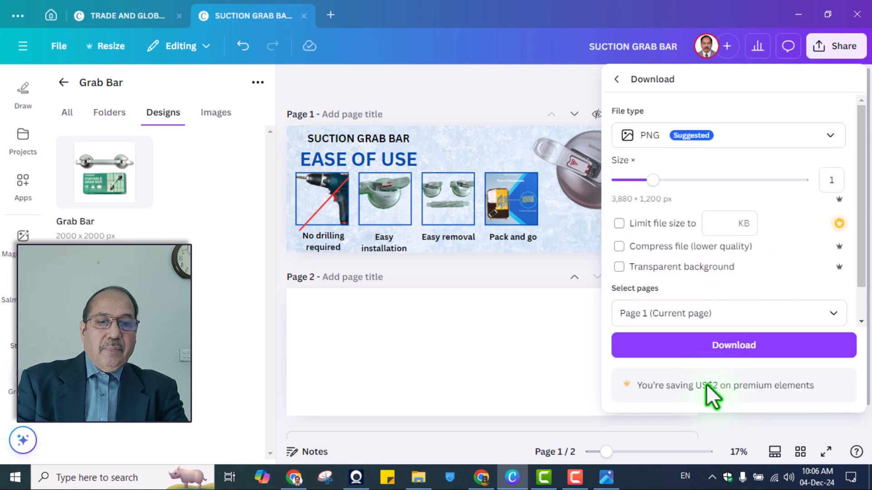
- Review the file type options, keep PNG at 3,880 × 1,200 px, and download the banner page
click(727, 349)
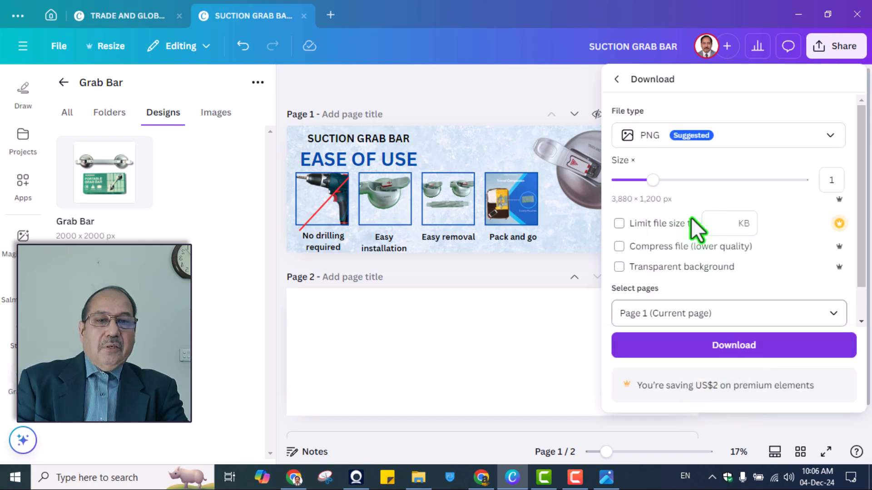
click(829, 137)
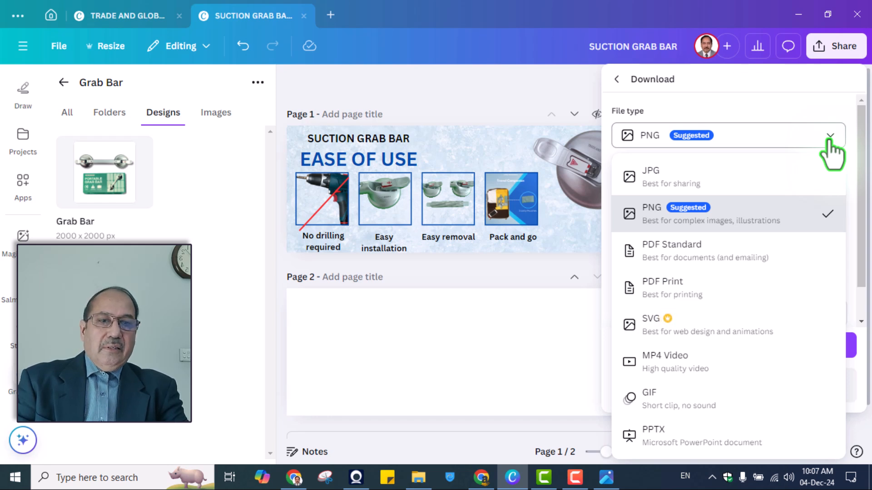
click(828, 141)
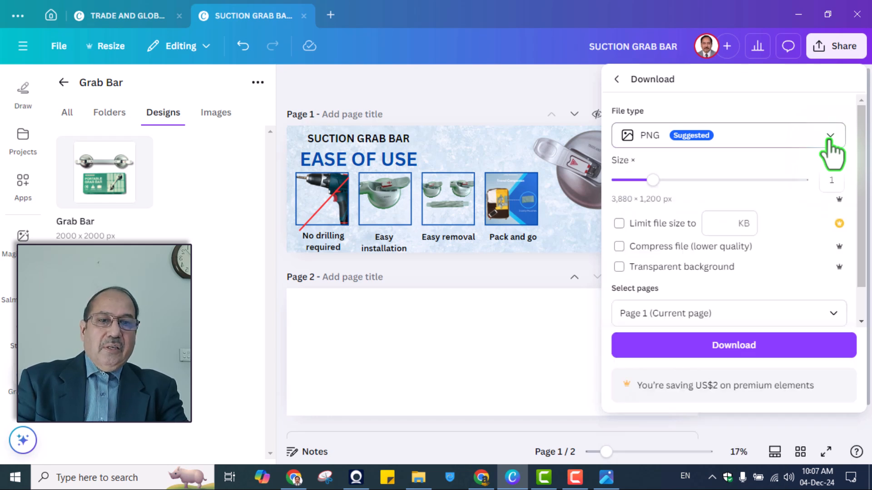
click(707, 355)
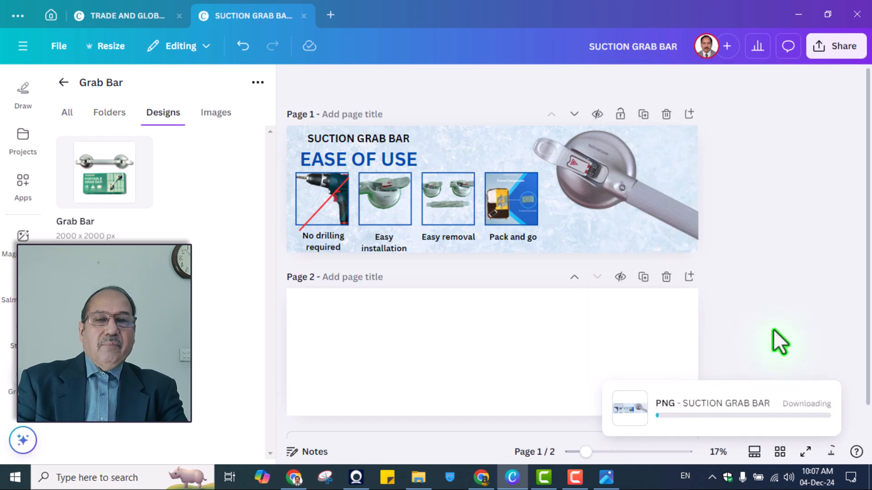